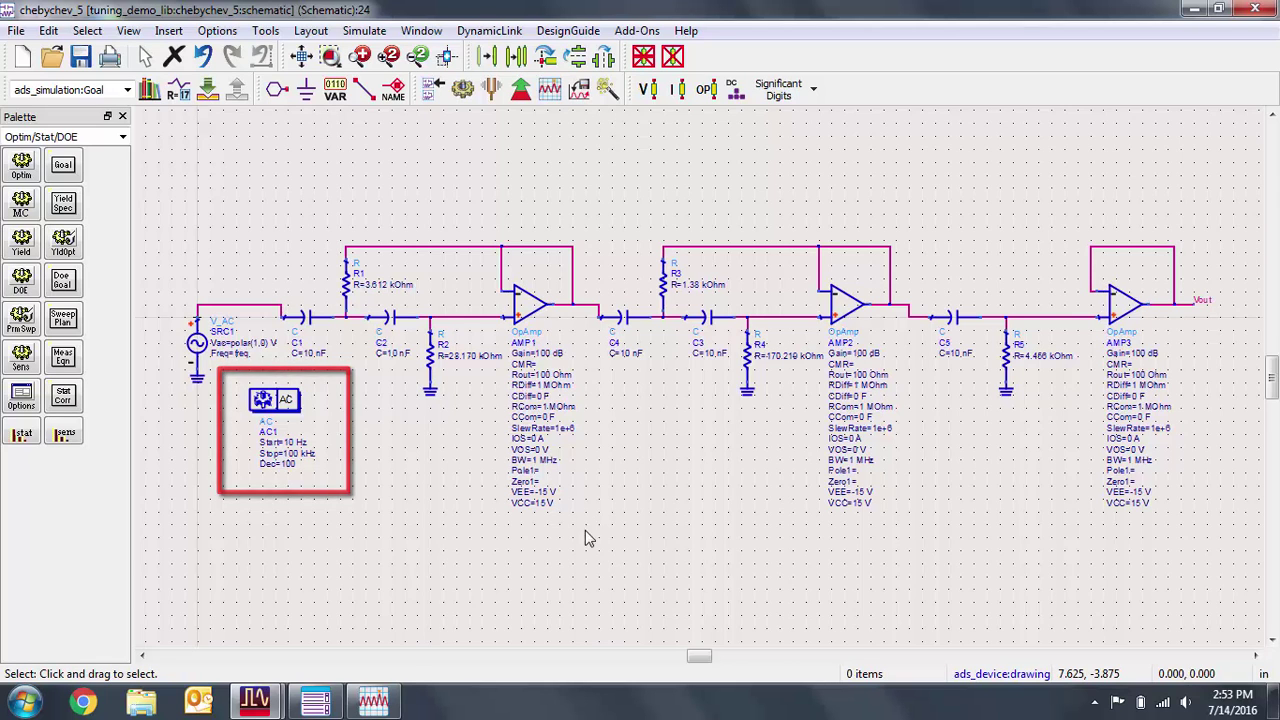
Show the Data Display's mag(Vout) plot, with ripple peaking near 1 kHz, beside the schematic.
click(373, 700)
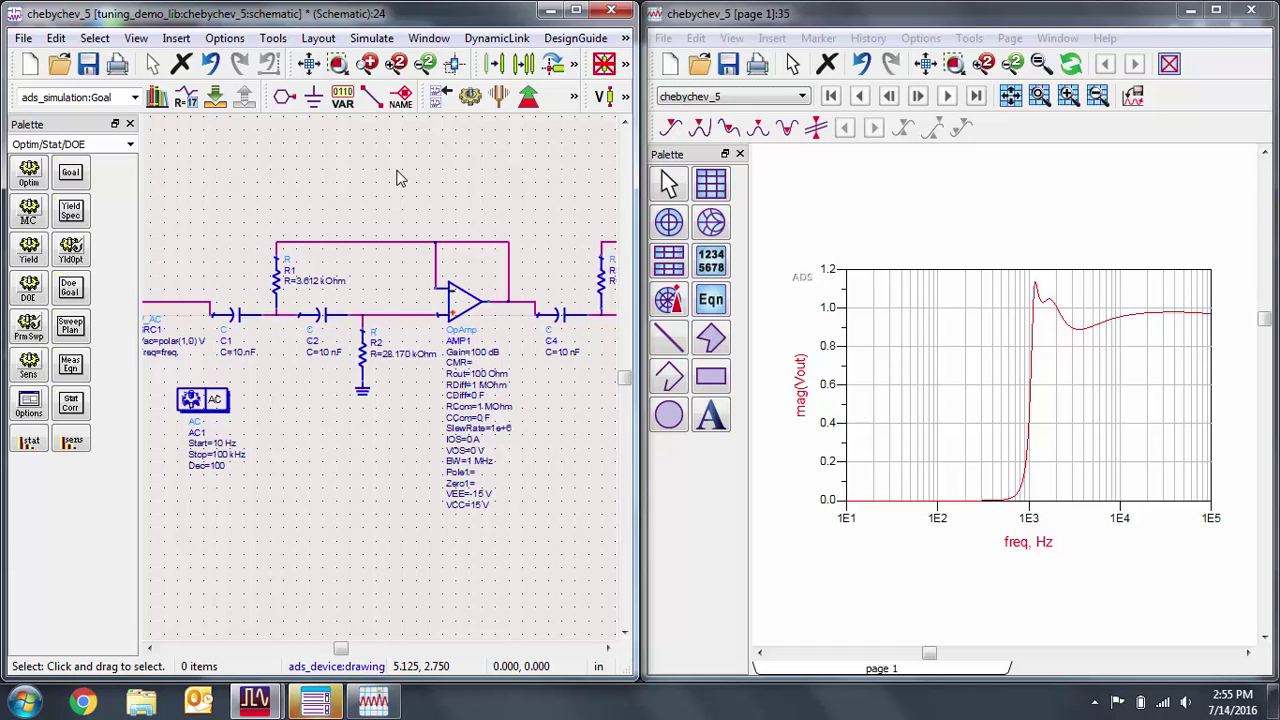
Tune R1's resistance live, sliding it from 3.612 kOhm to about 2.53 kOhm against the response.
click(499, 96)
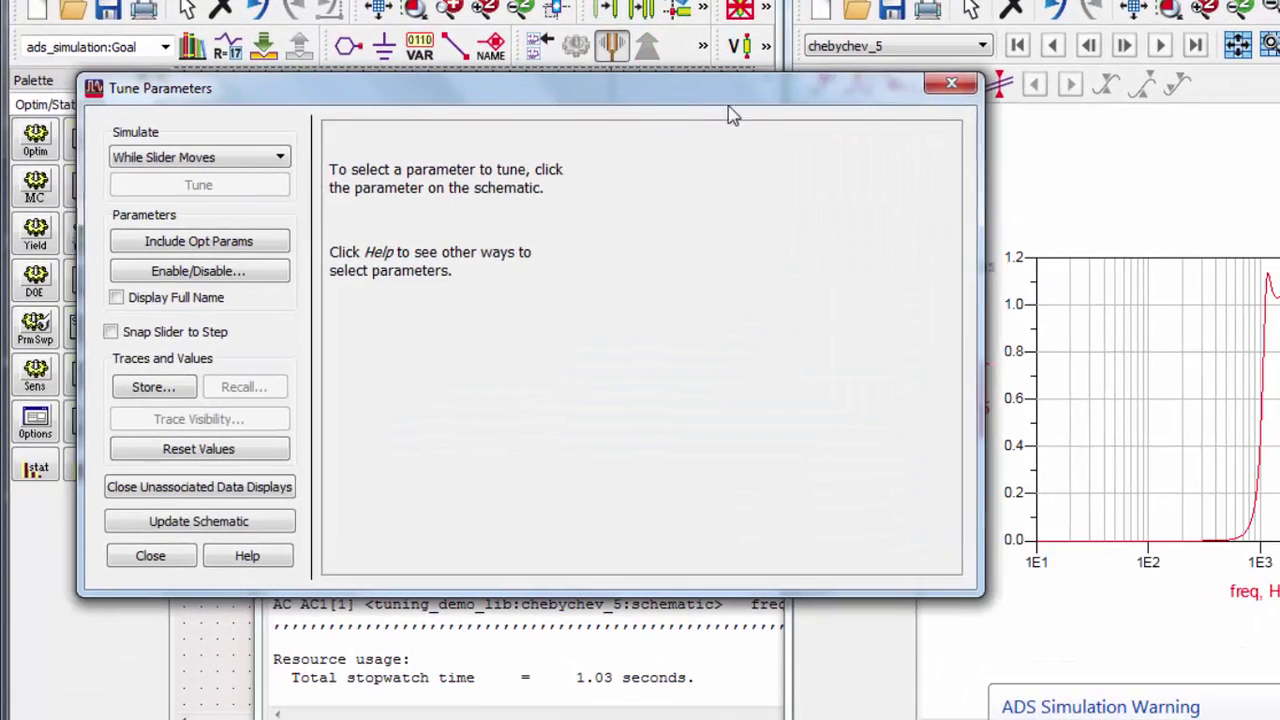
drag(732, 115, 1057, 120)
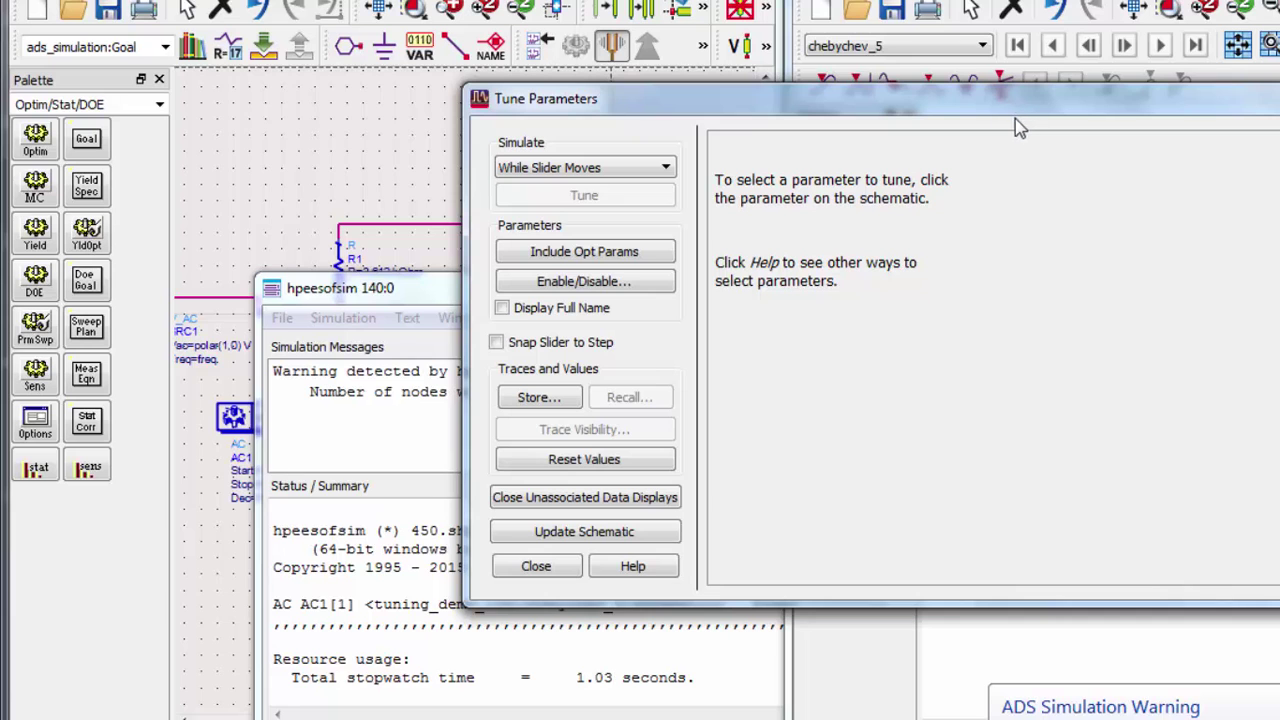
click(449, 237)
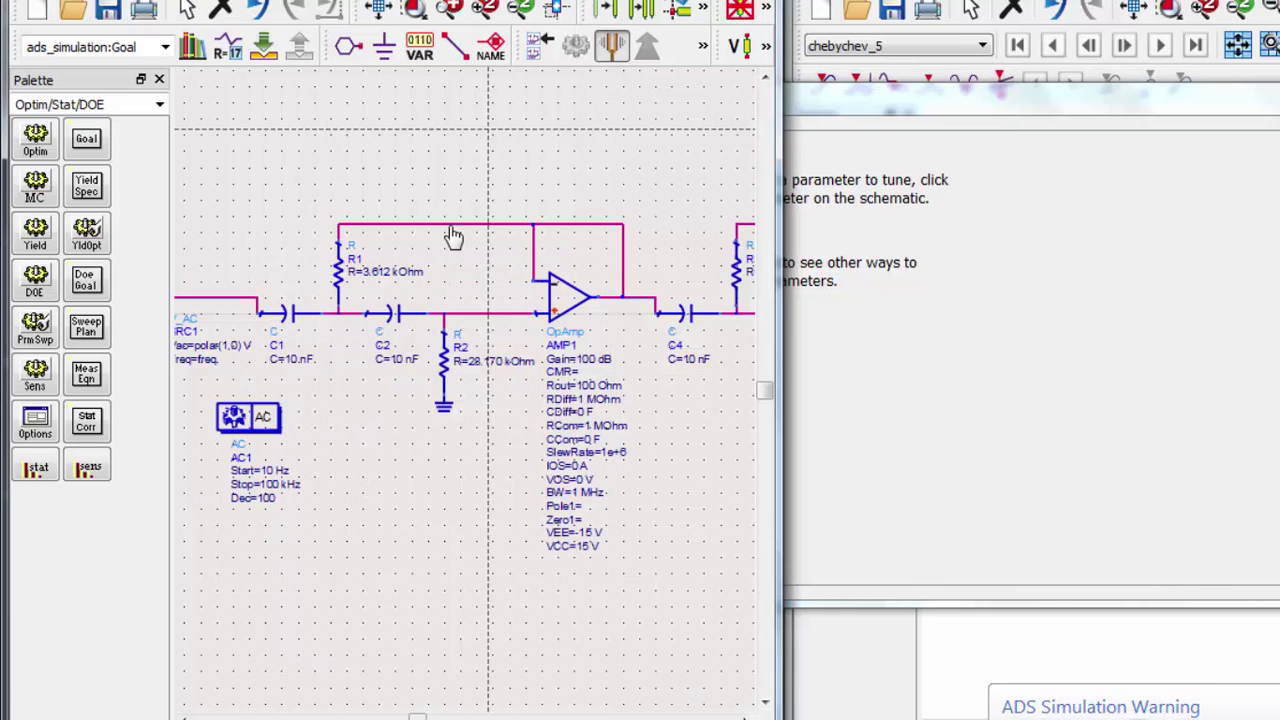
click(405, 272)
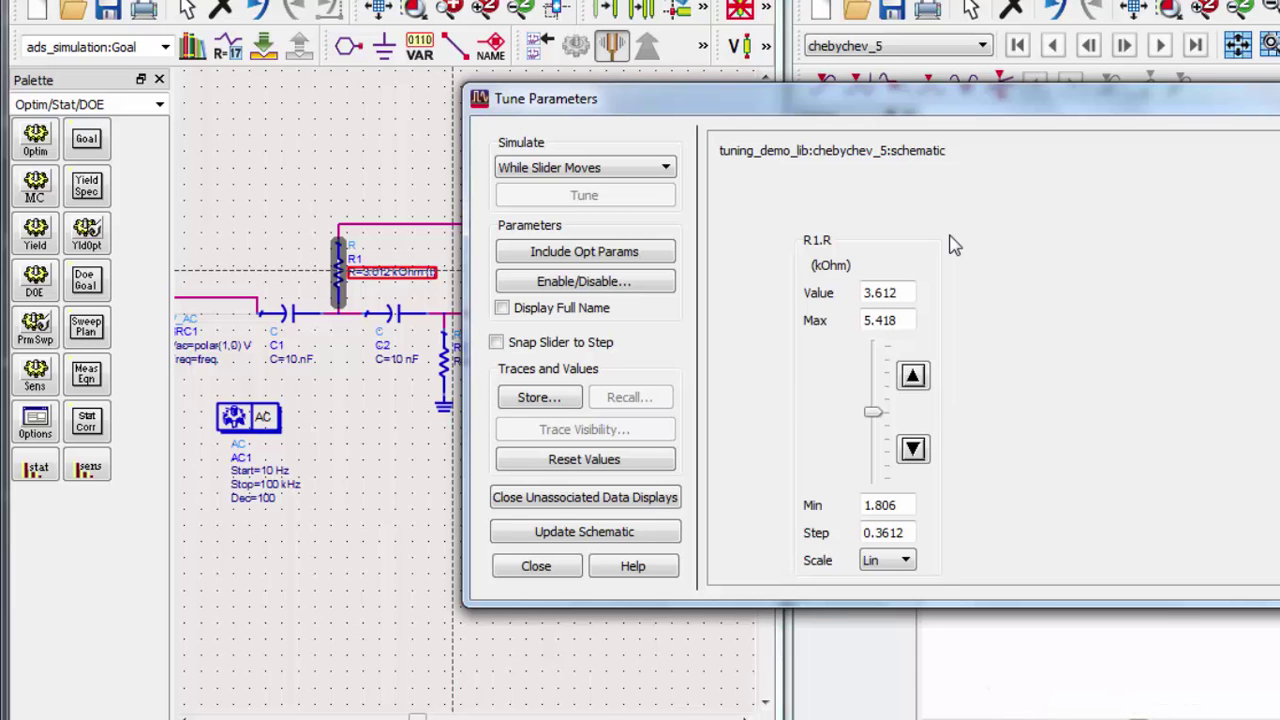
drag(913, 108, 455, 72)
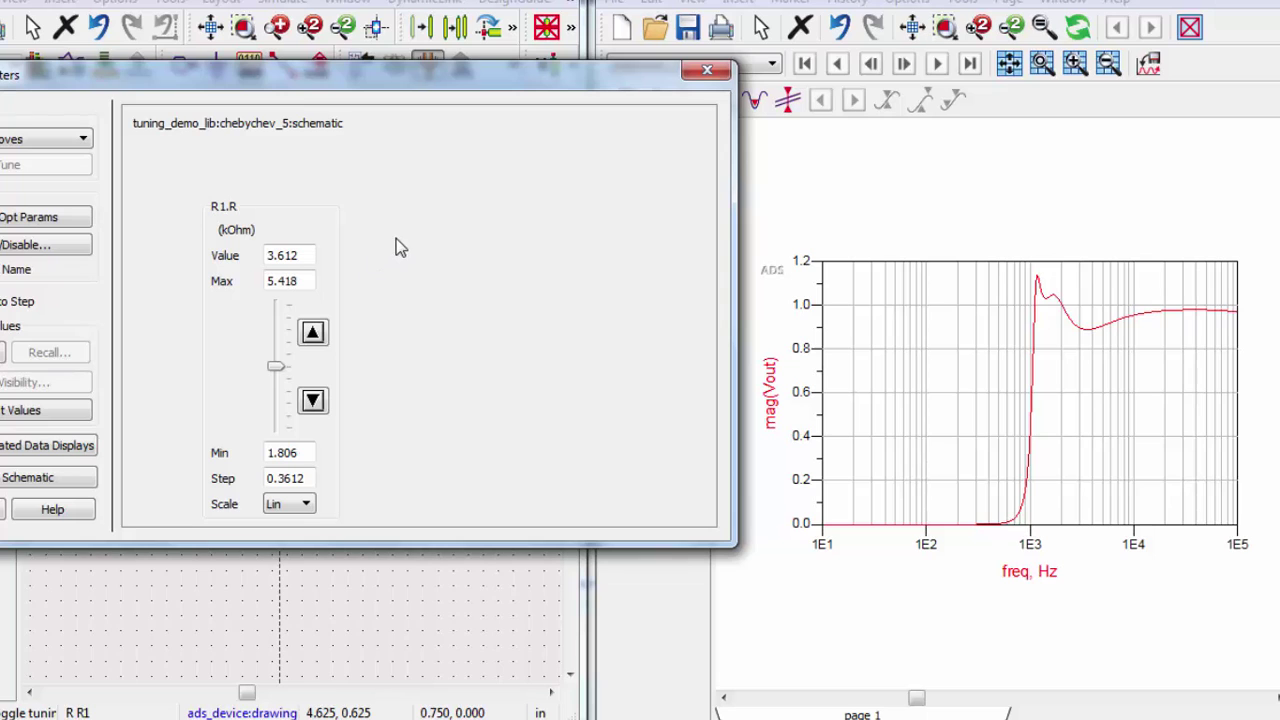
mouse_move(275, 366)
mouse_down()
mouse_move(277, 427)
mouse_move(277, 334)
mouse_move(278, 406)
mouse_up()
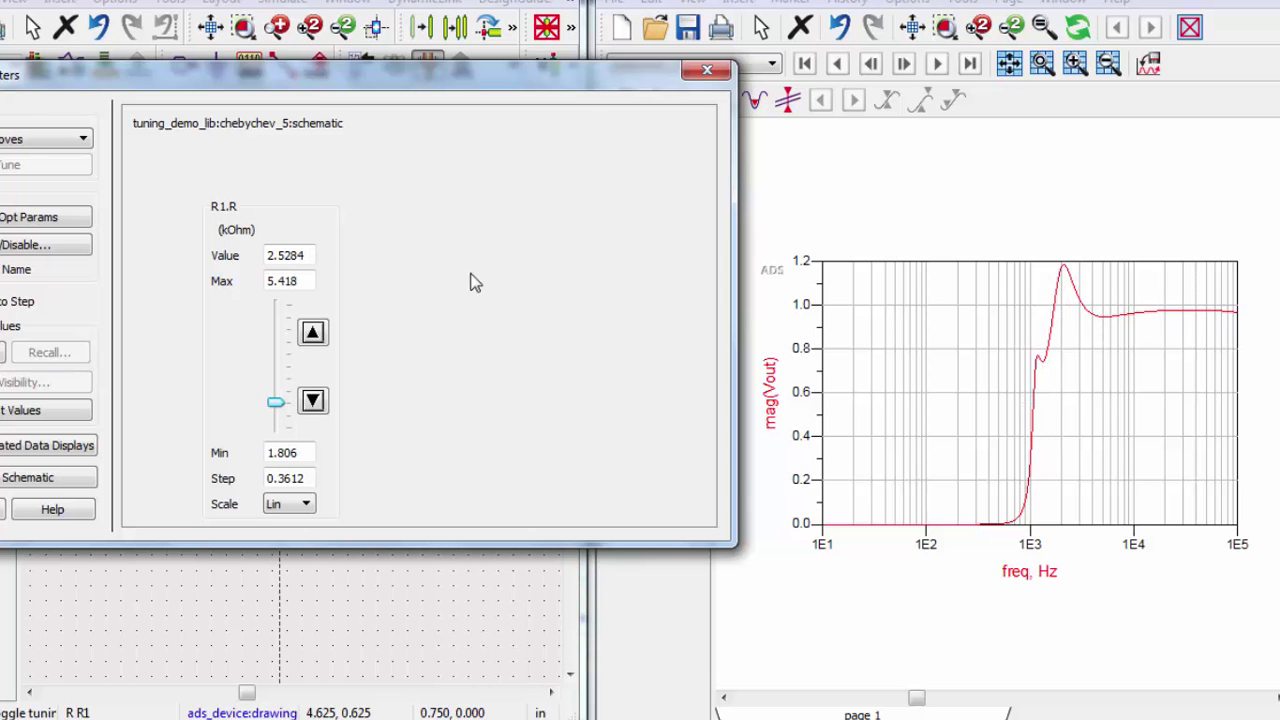
Close Tune Parameters and decline writing the tuned R1 value back to the schematic.
click(707, 70)
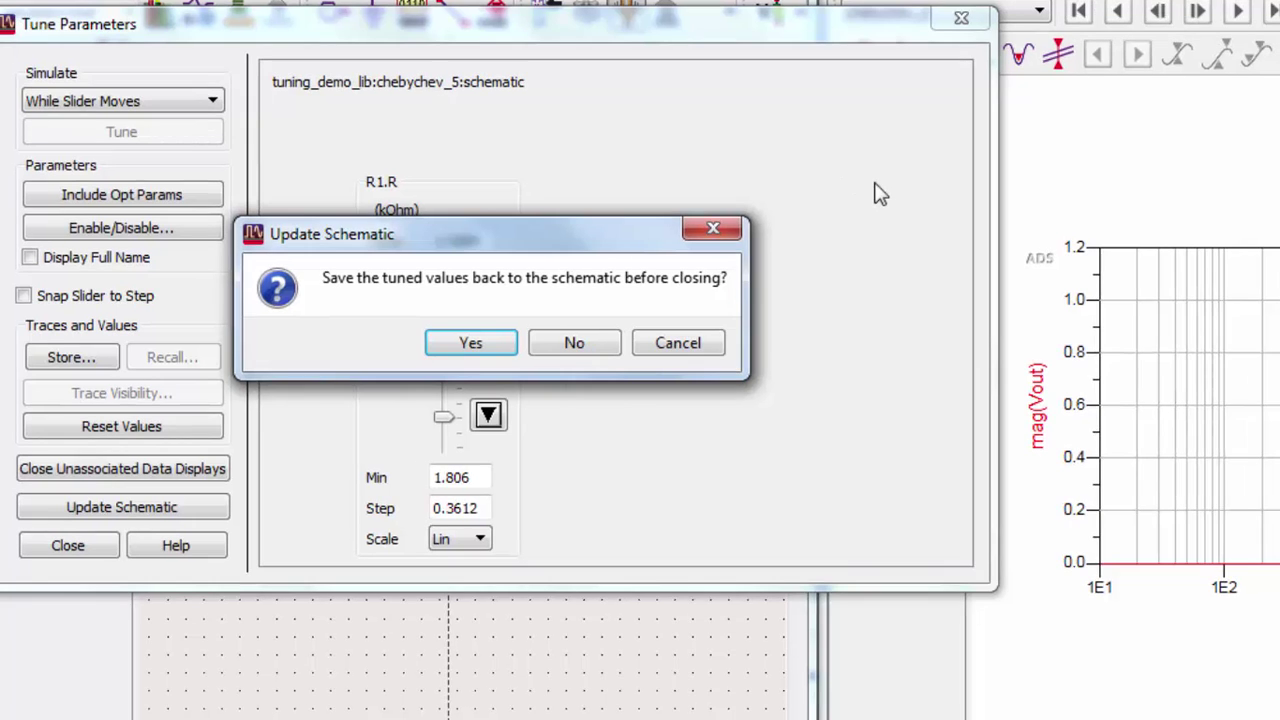
click(574, 340)
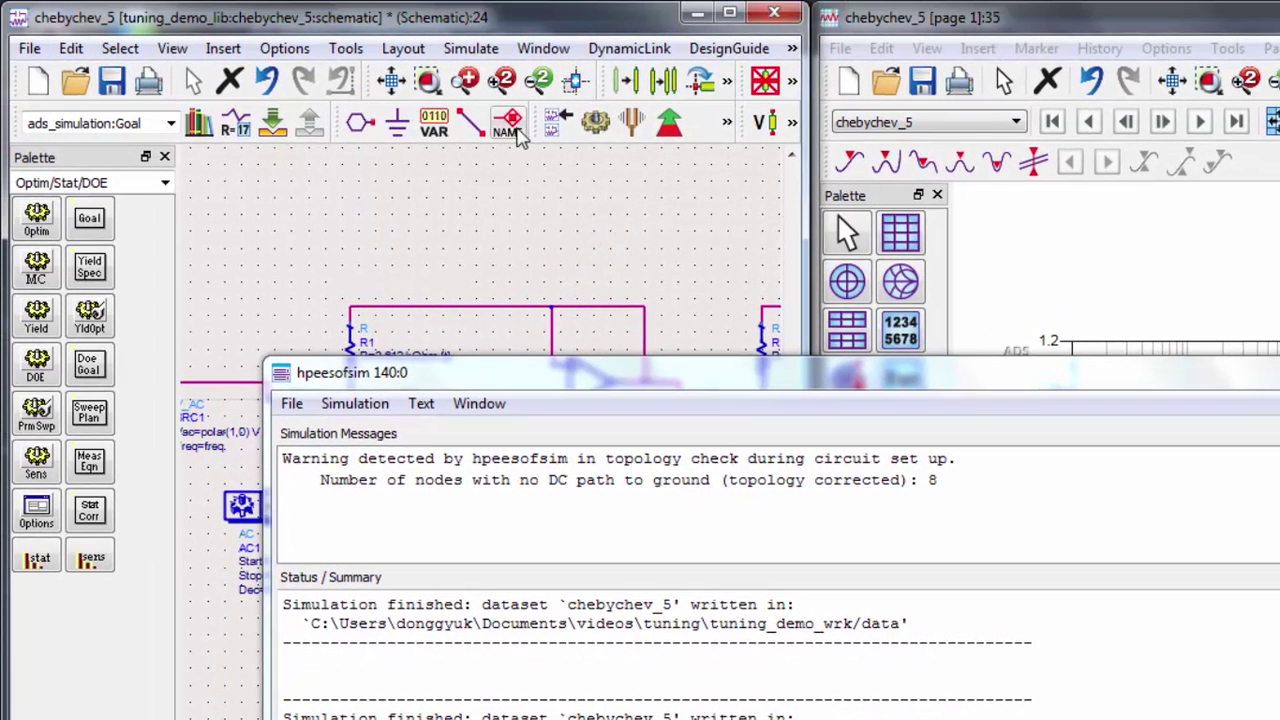
Check Tune for R5.R and R3.R in Simulation Variables Setup's Tuning tab.
click(471, 48)
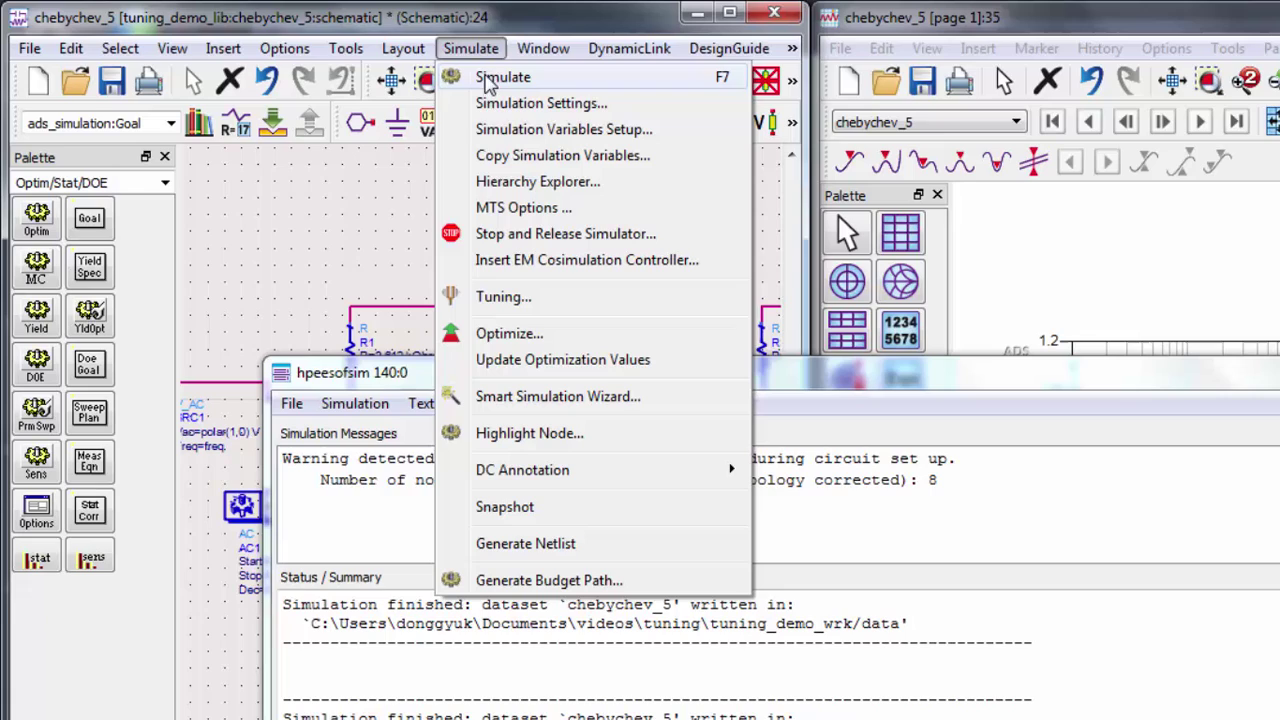
click(505, 135)
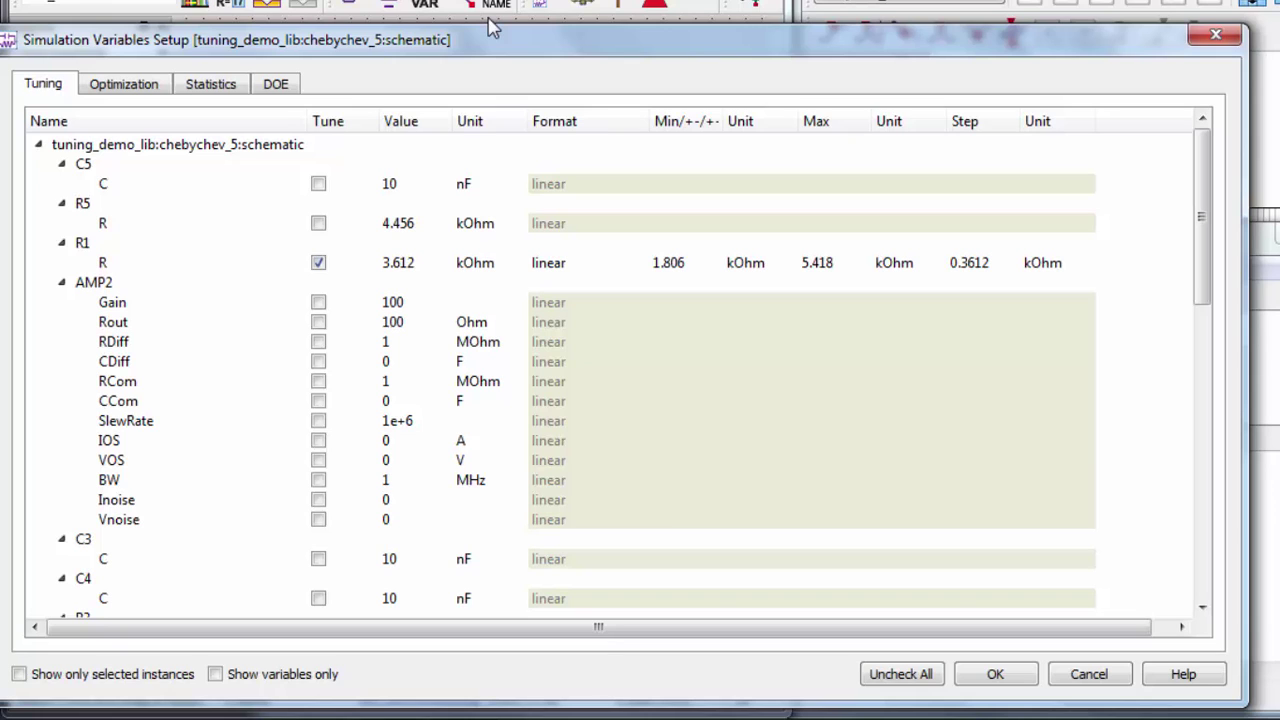
click(319, 224)
drag(1205, 285, 1190, 338)
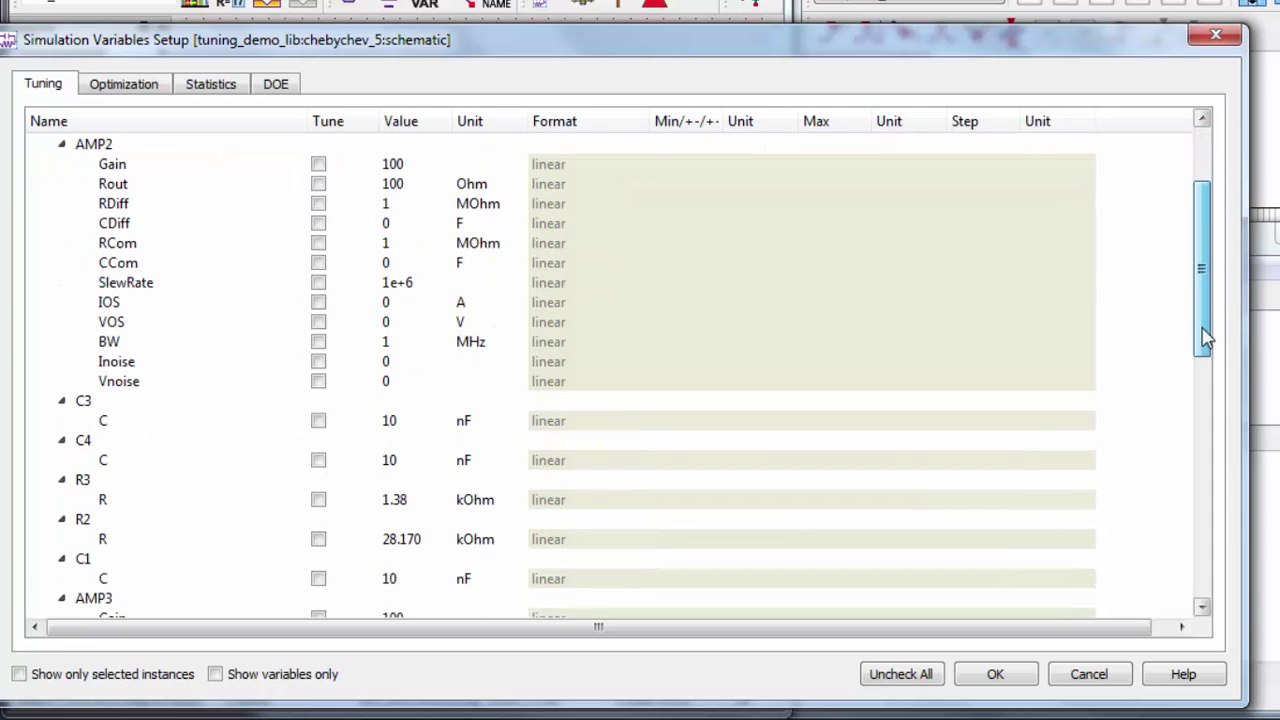
click(318, 499)
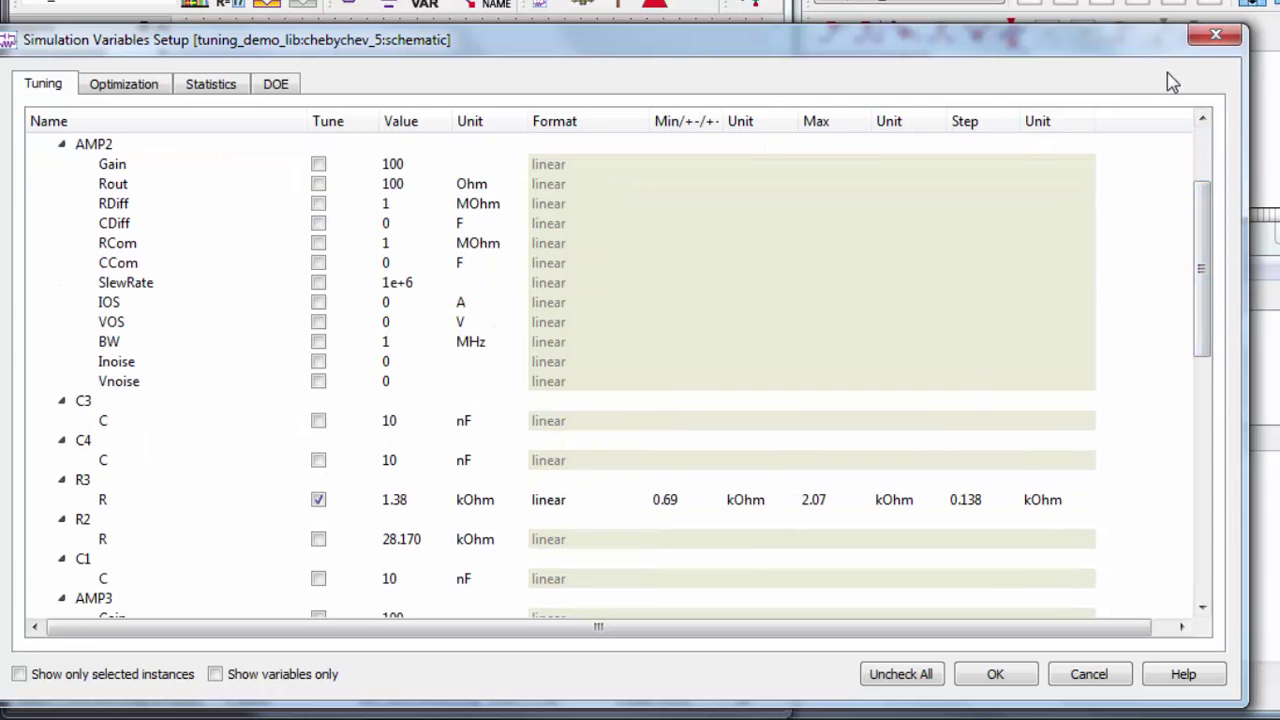
click(988, 676)
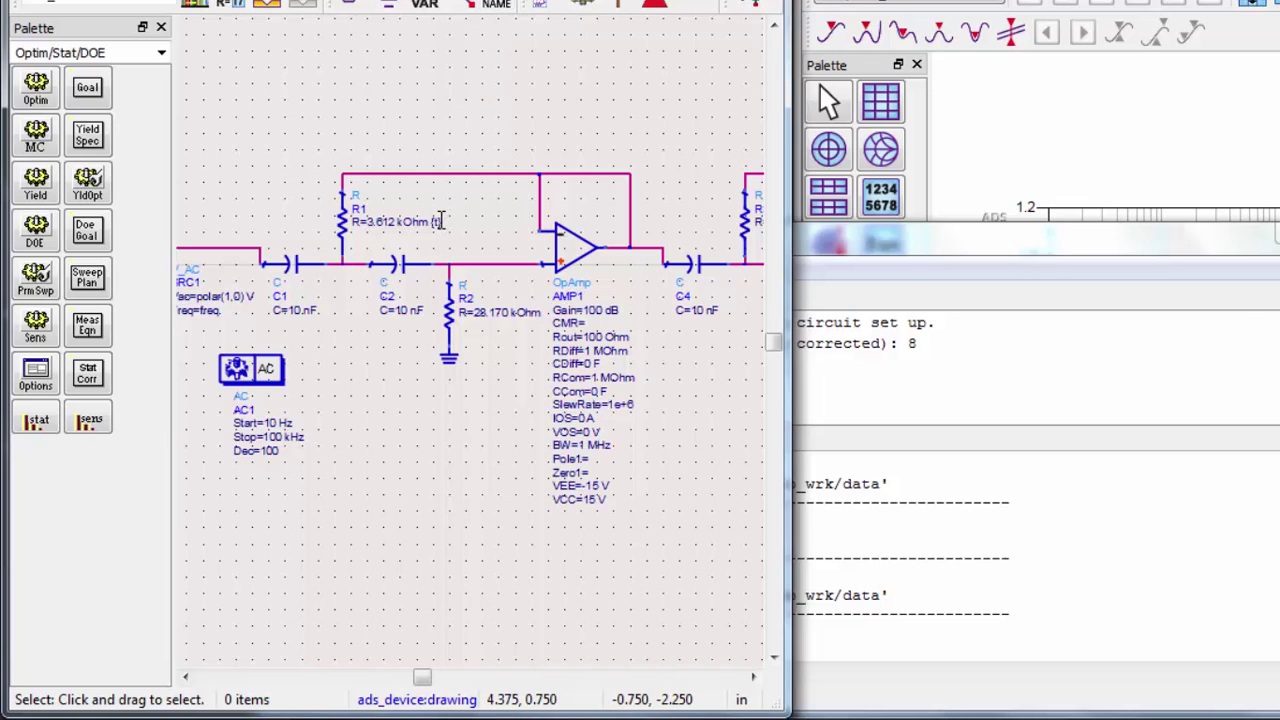
scroll(440, 221, up, 2)
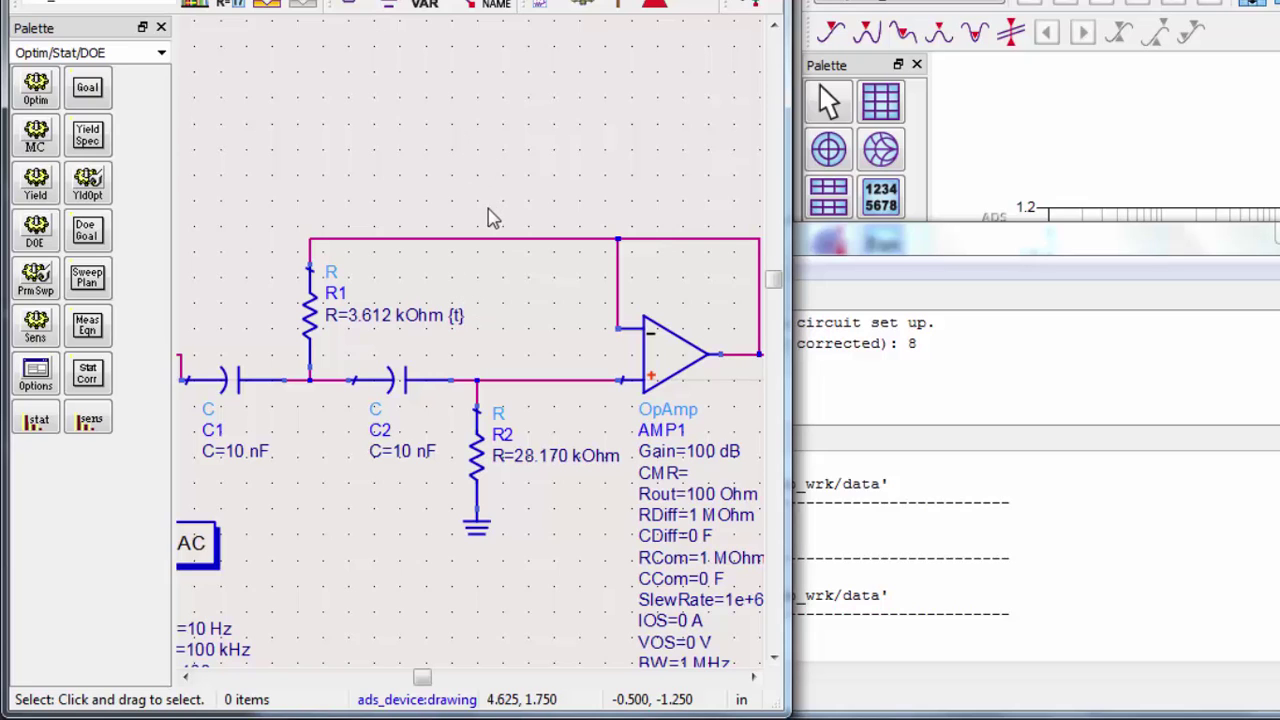
double_click(458, 315)
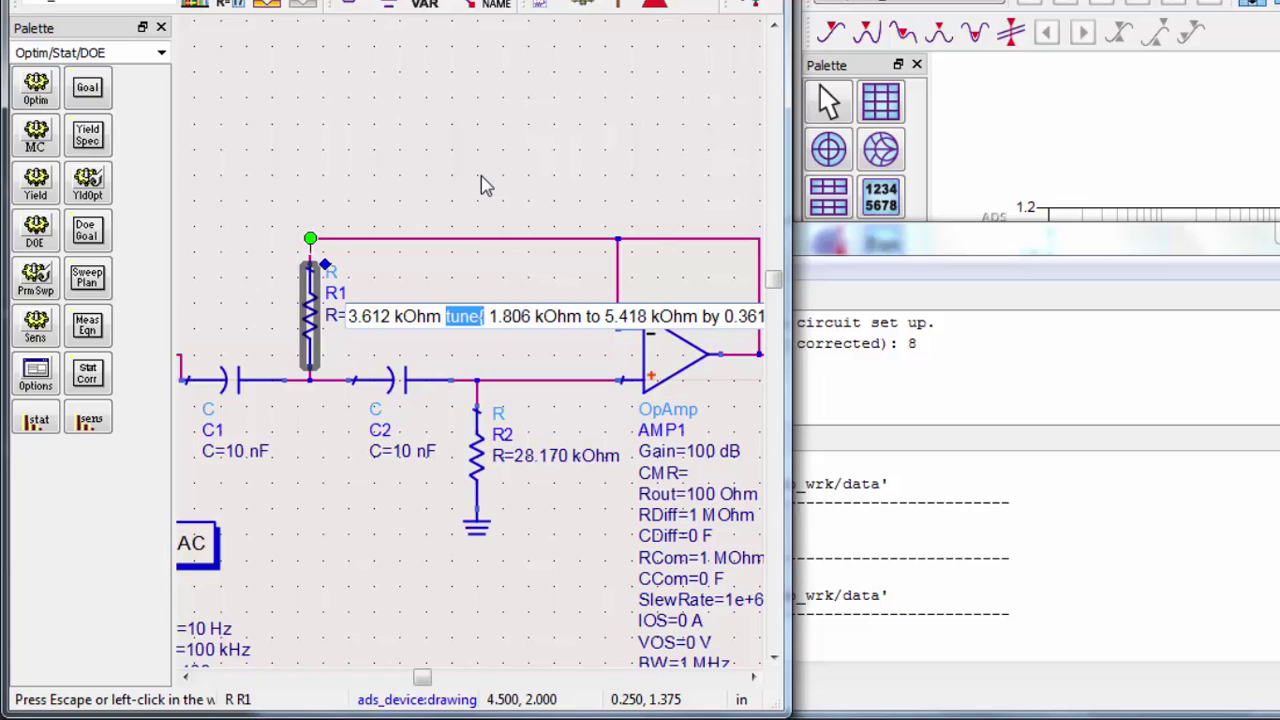
click(508, 96)
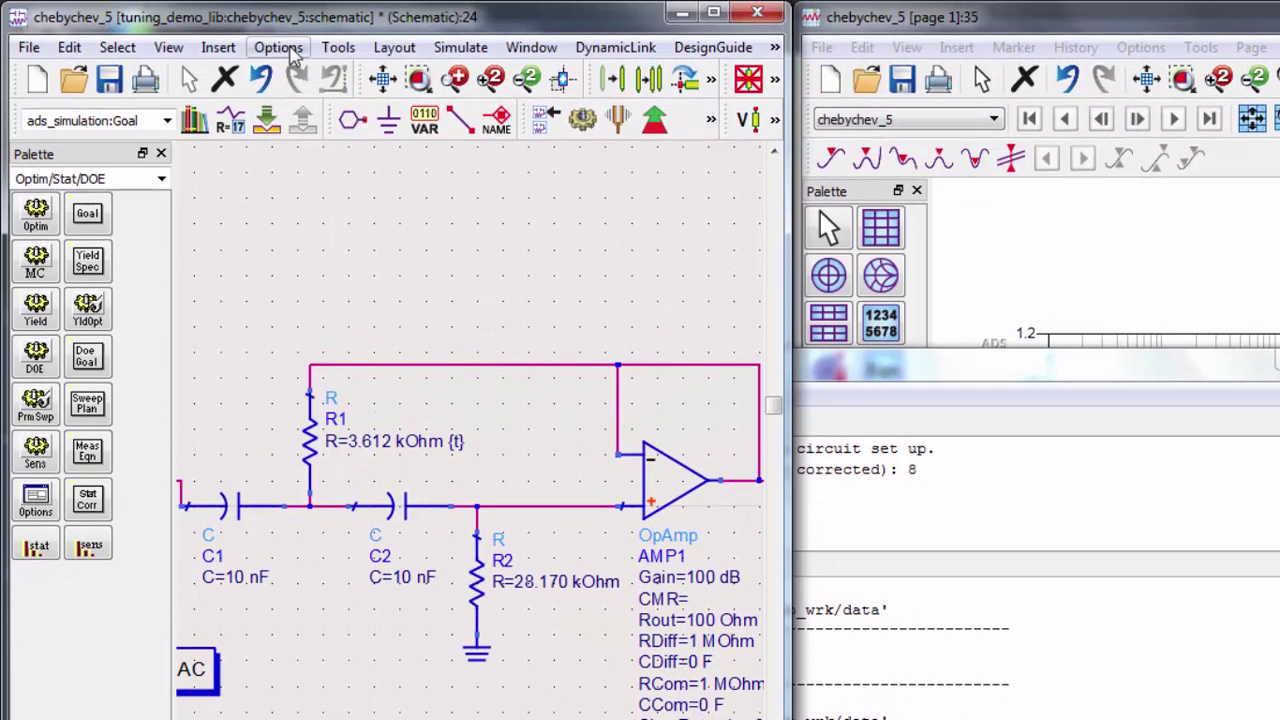
click(278, 47)
click(297, 80)
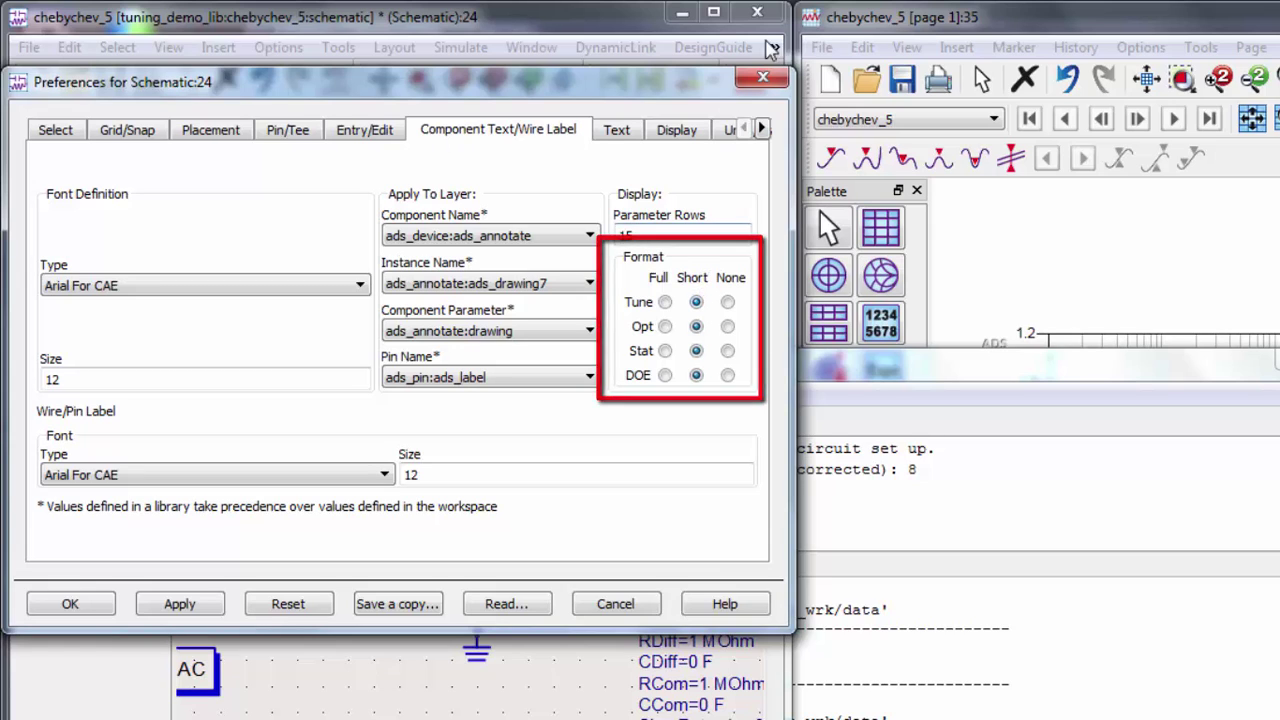
click(763, 78)
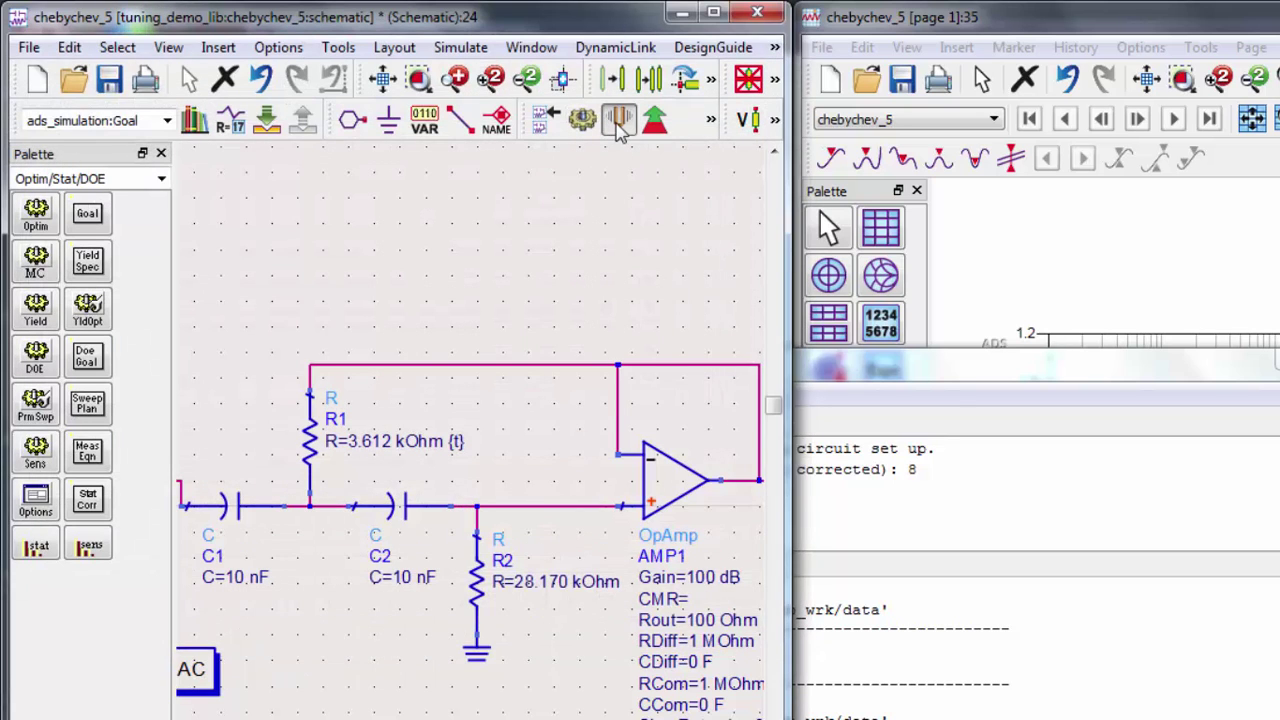
click(618, 120)
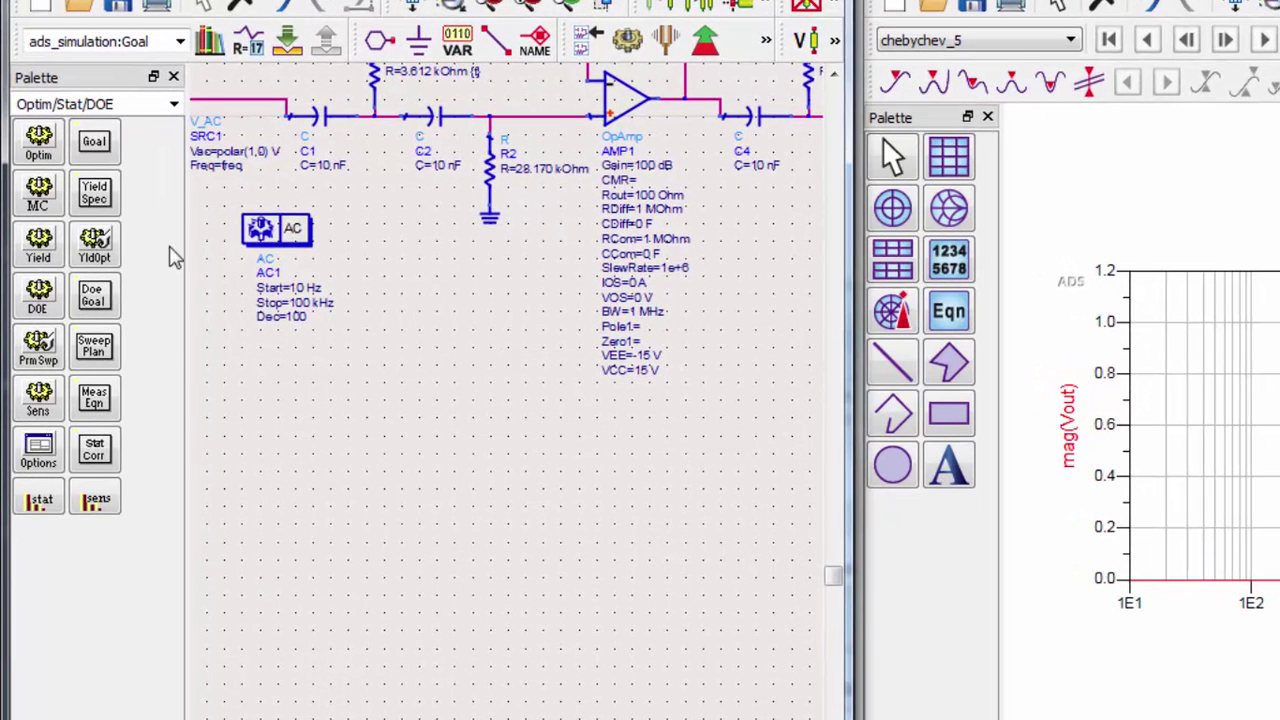
Place a single Goal component, OptimGoal1, on the canvas below AC1.
click(95, 142)
click(311, 413)
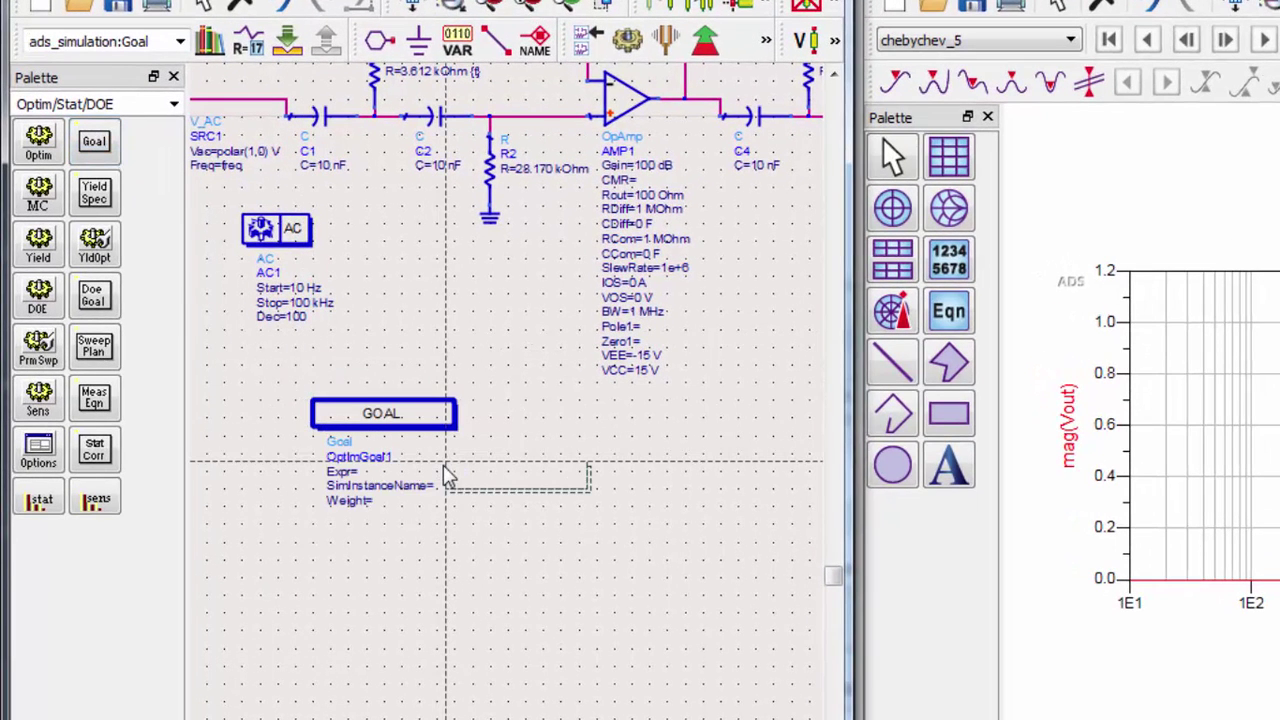
key(Escape)
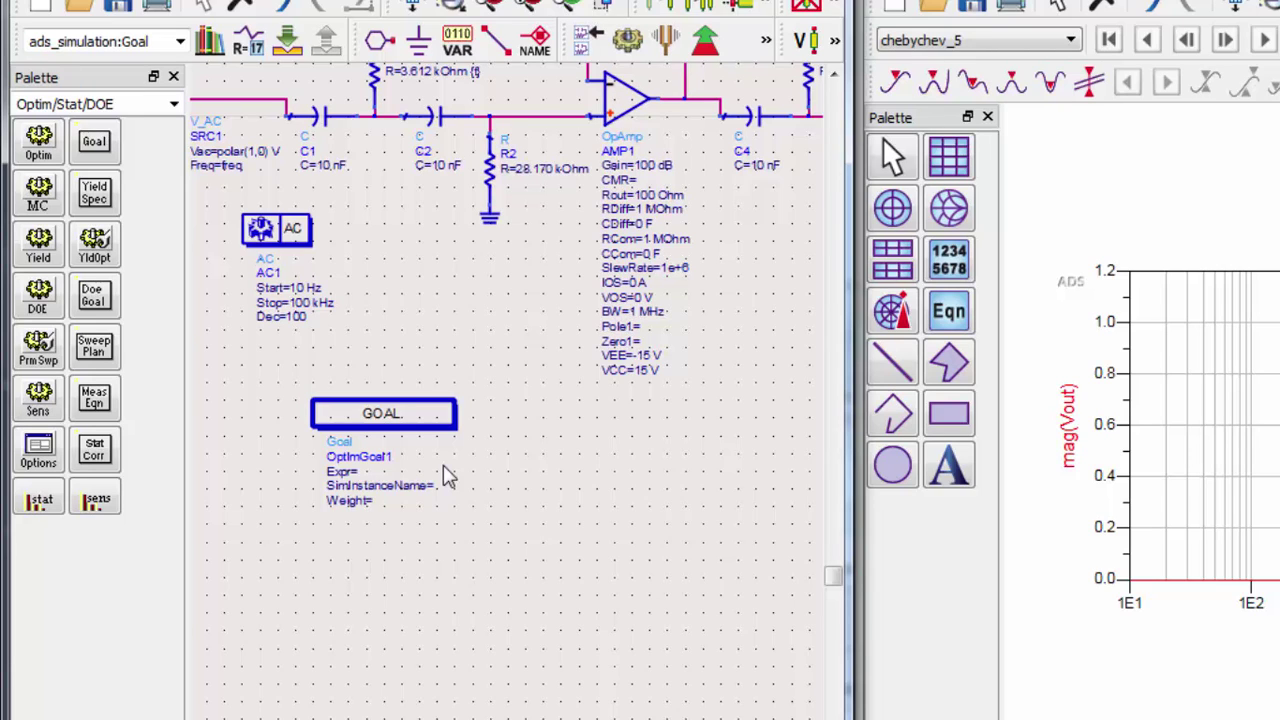
Give OptimGoal1 expression mag(Vout), analysis AC1, and freq as its sweep variable.
double_click(425, 413)
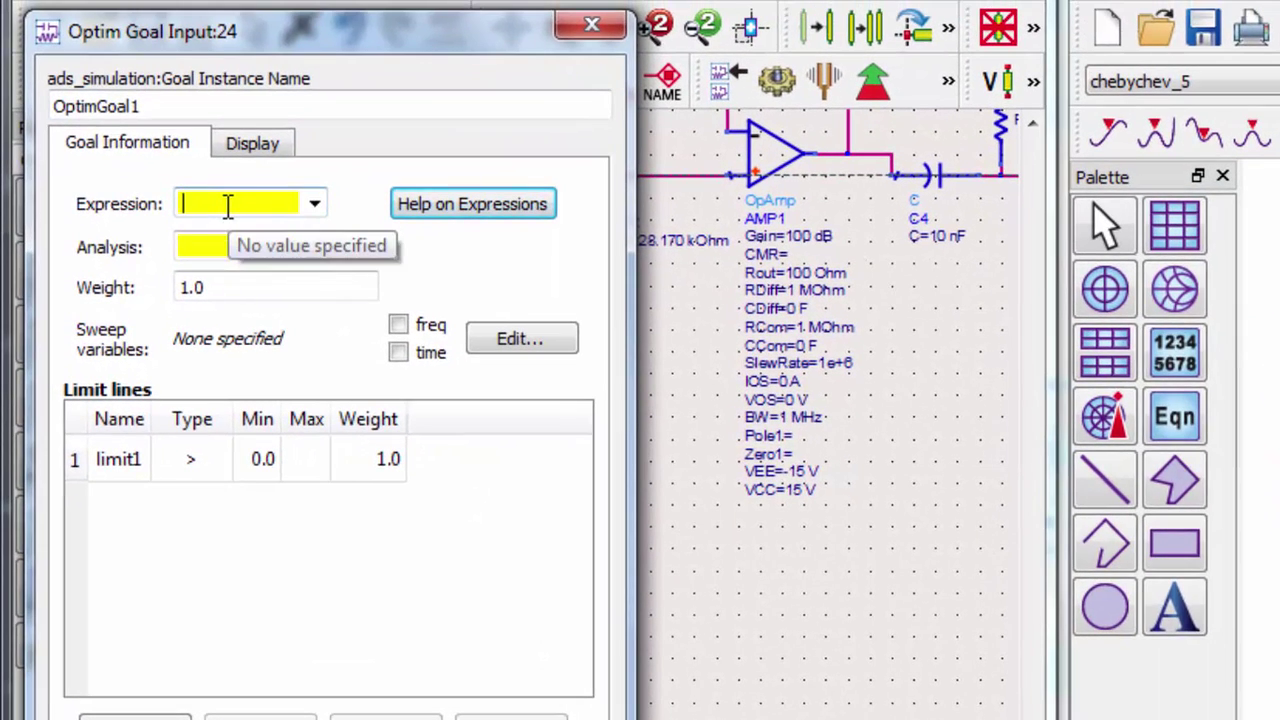
text(mag(Vout))
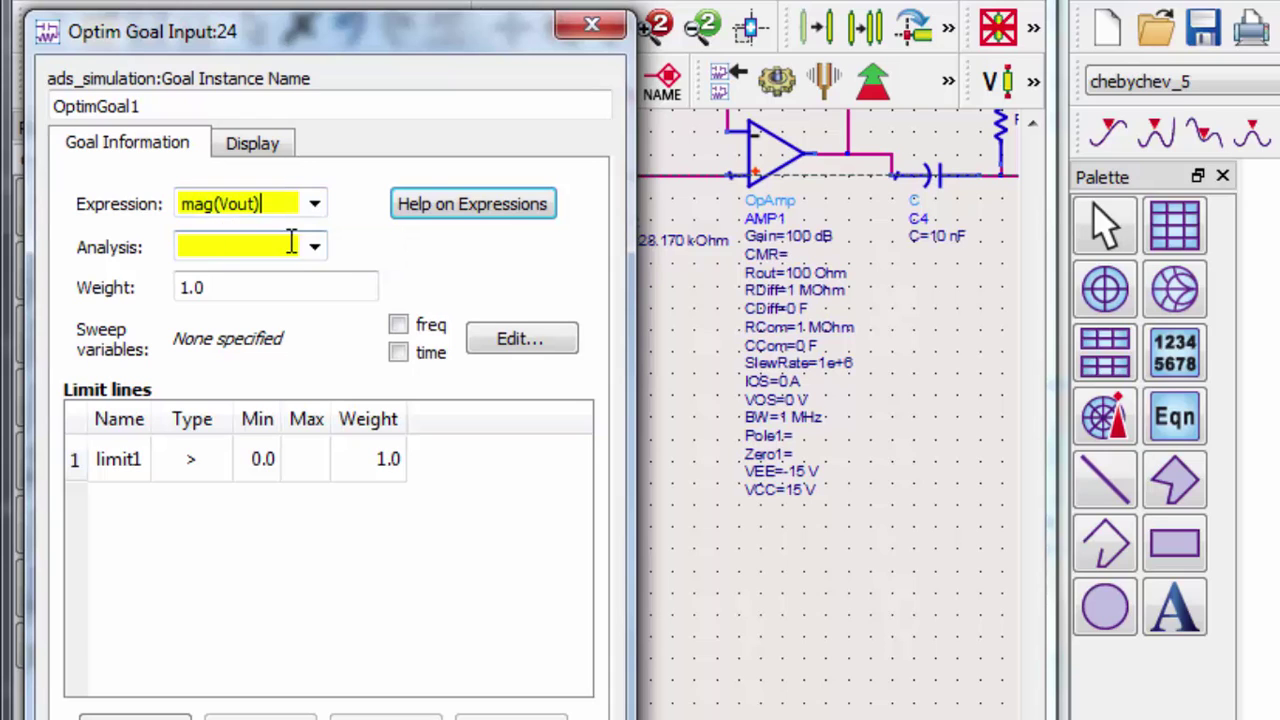
click(314, 247)
click(300, 274)
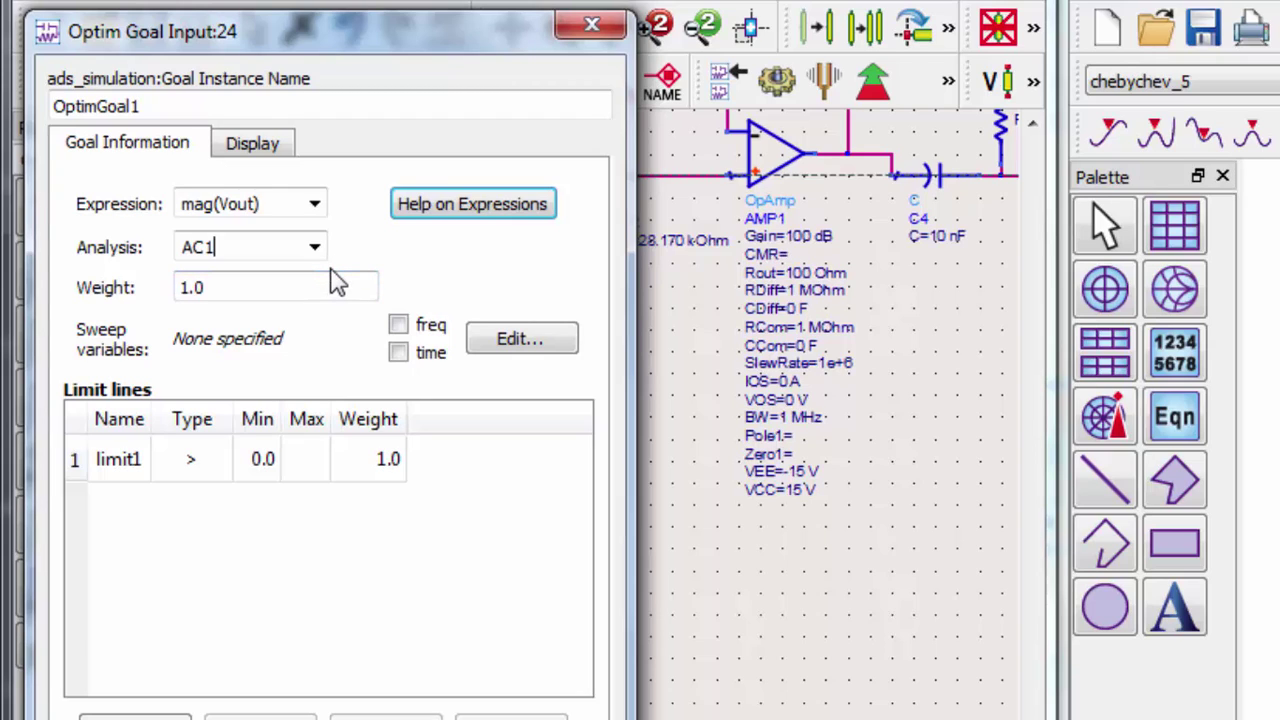
click(398, 324)
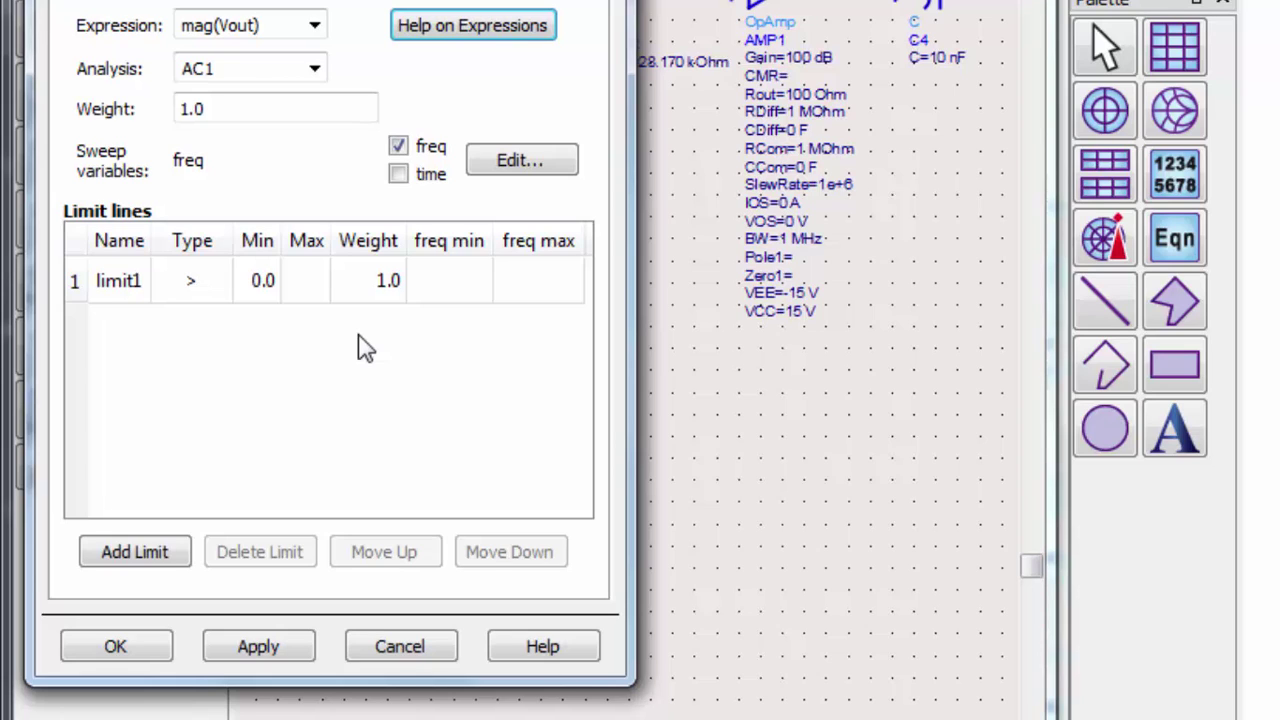
Make limit1 an Inside limit with minimum 0.95 and maximum 1.05.
click(200, 282)
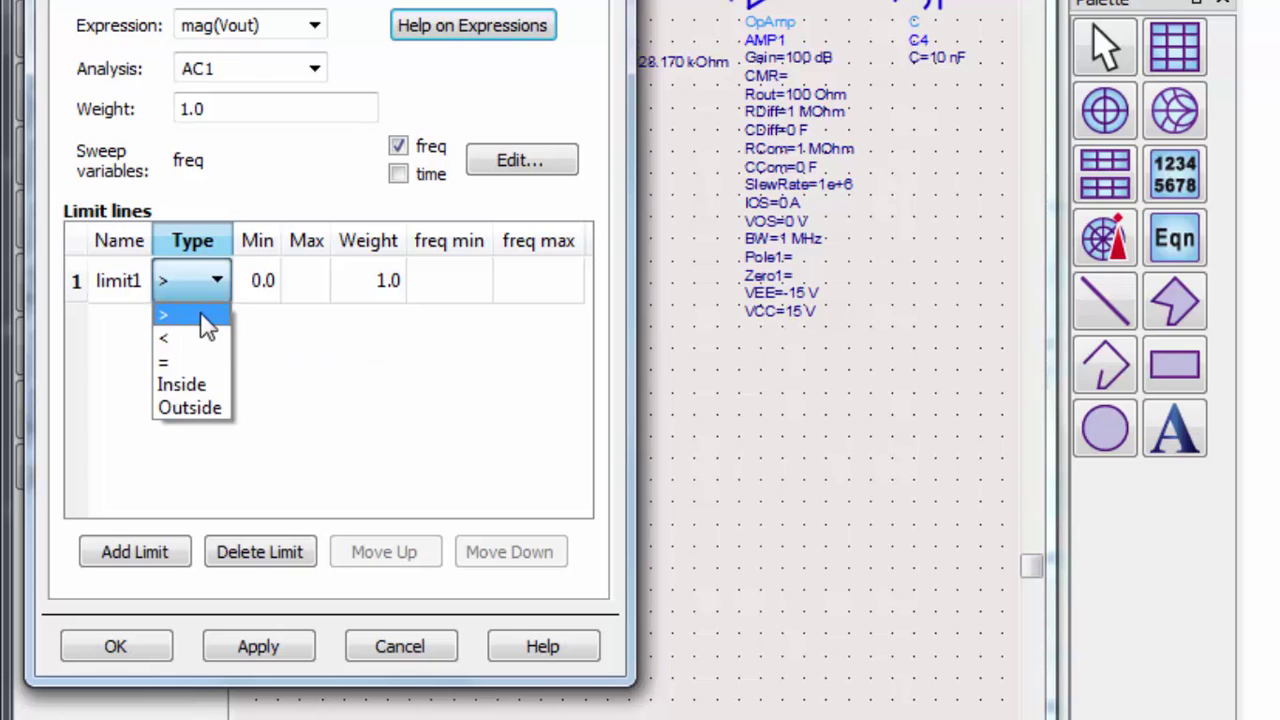
click(200, 381)
click(258, 280)
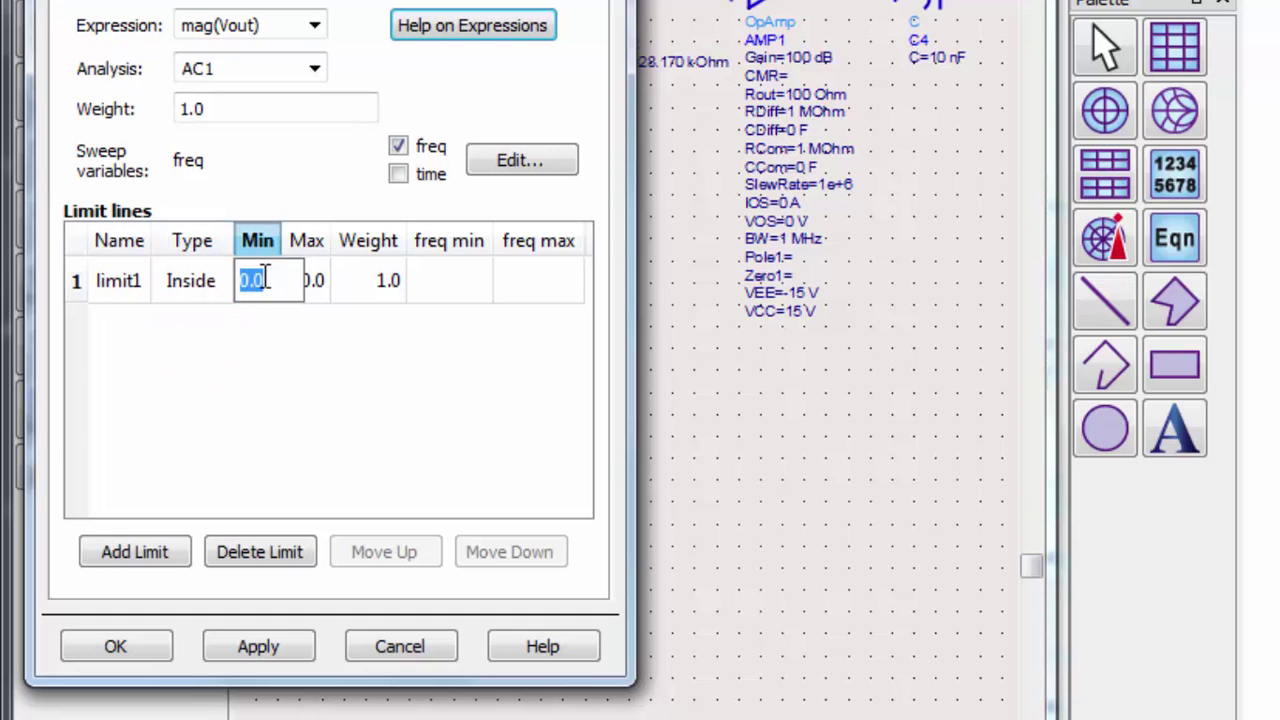
text(0.95)
click(313, 288)
text(1.)
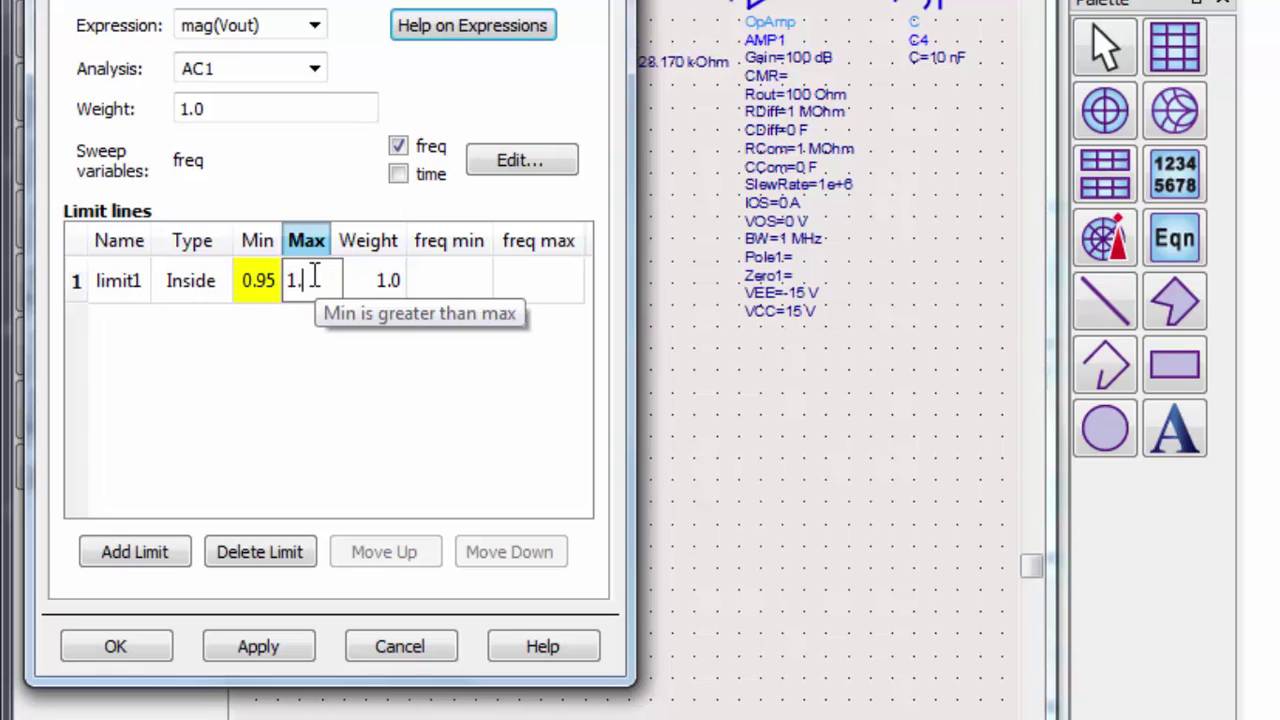
text(05)
key(Return)
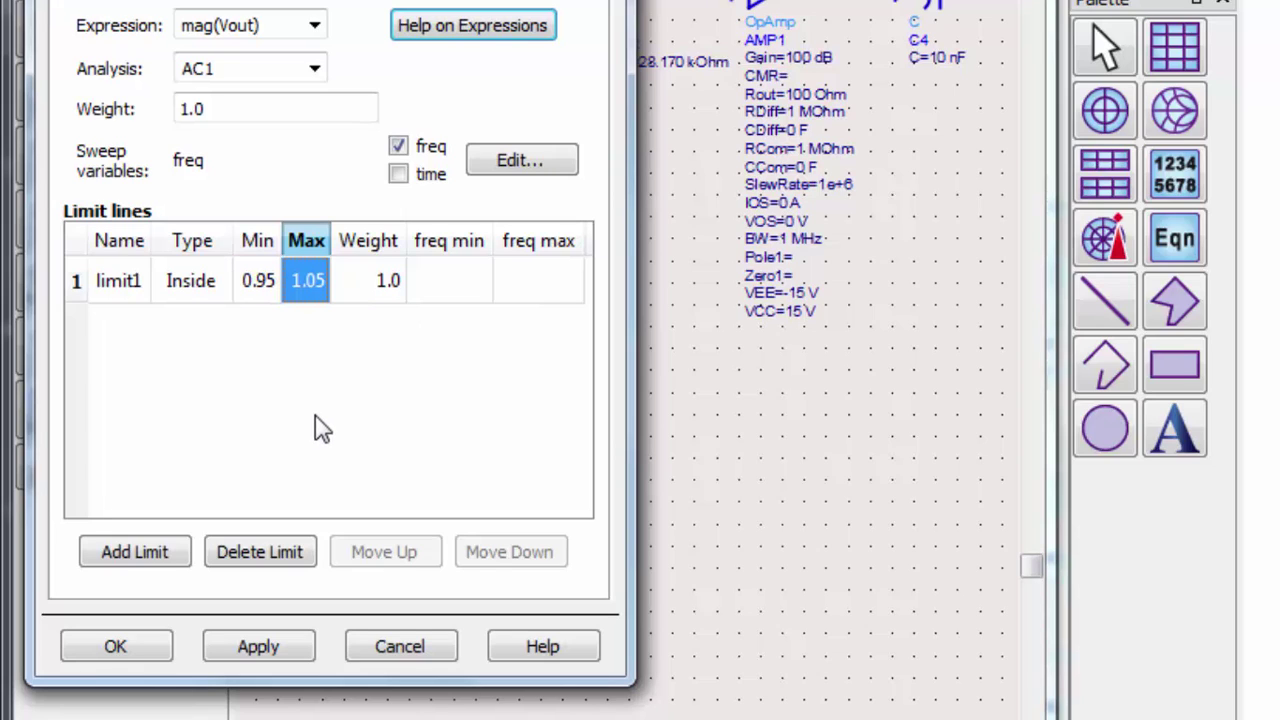
Set limit1's frequency range from 1.05k to 100k.
double_click(438, 292)
text(1.05)
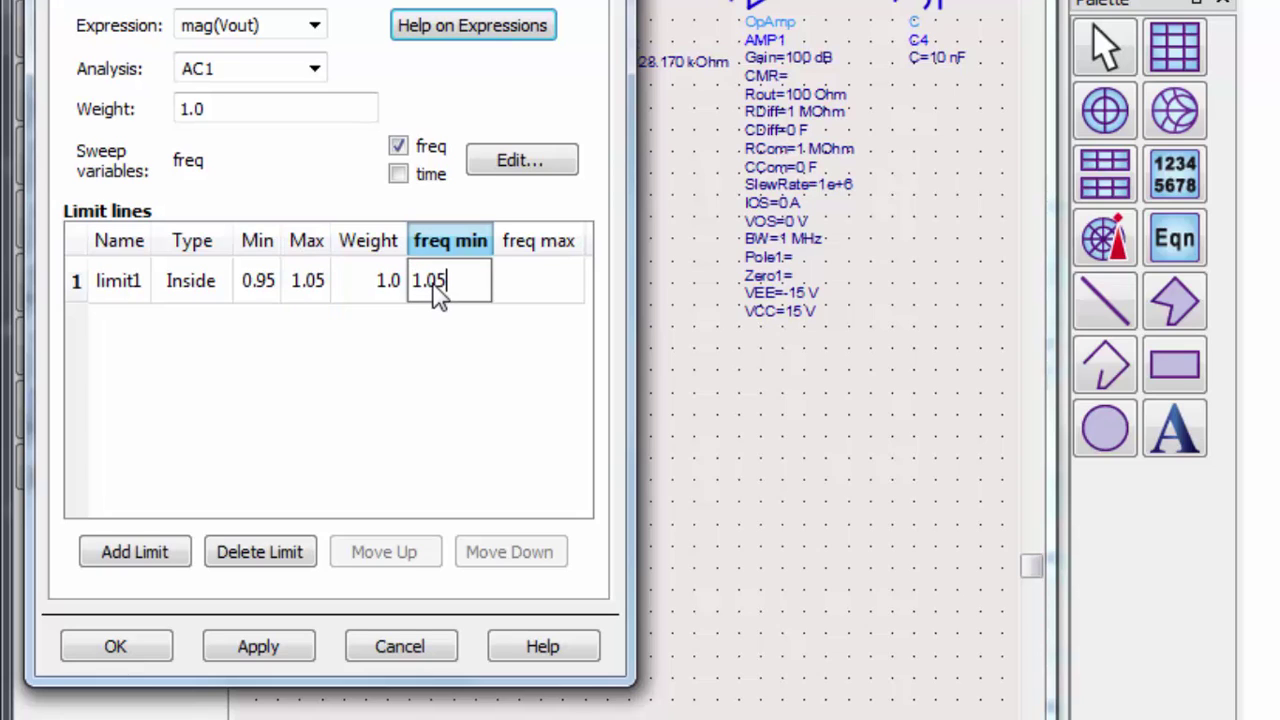
text(k)
double_click(538, 282)
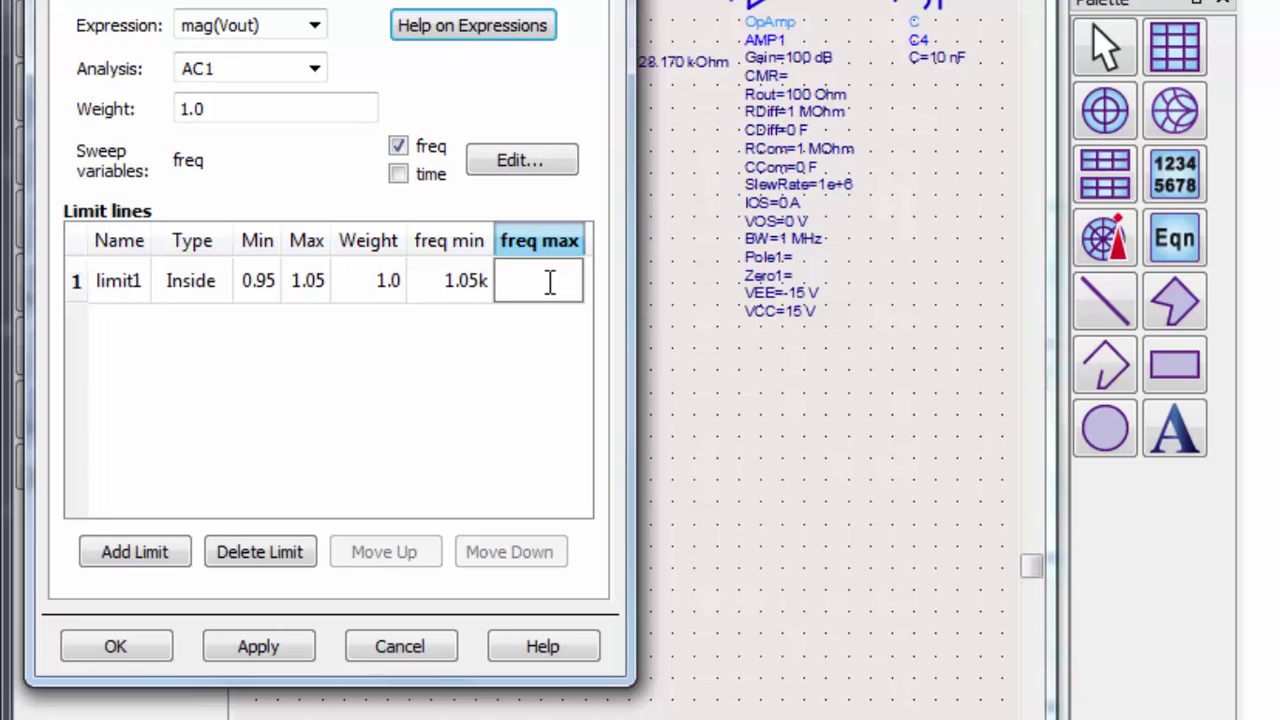
text(100k)
key(Return)
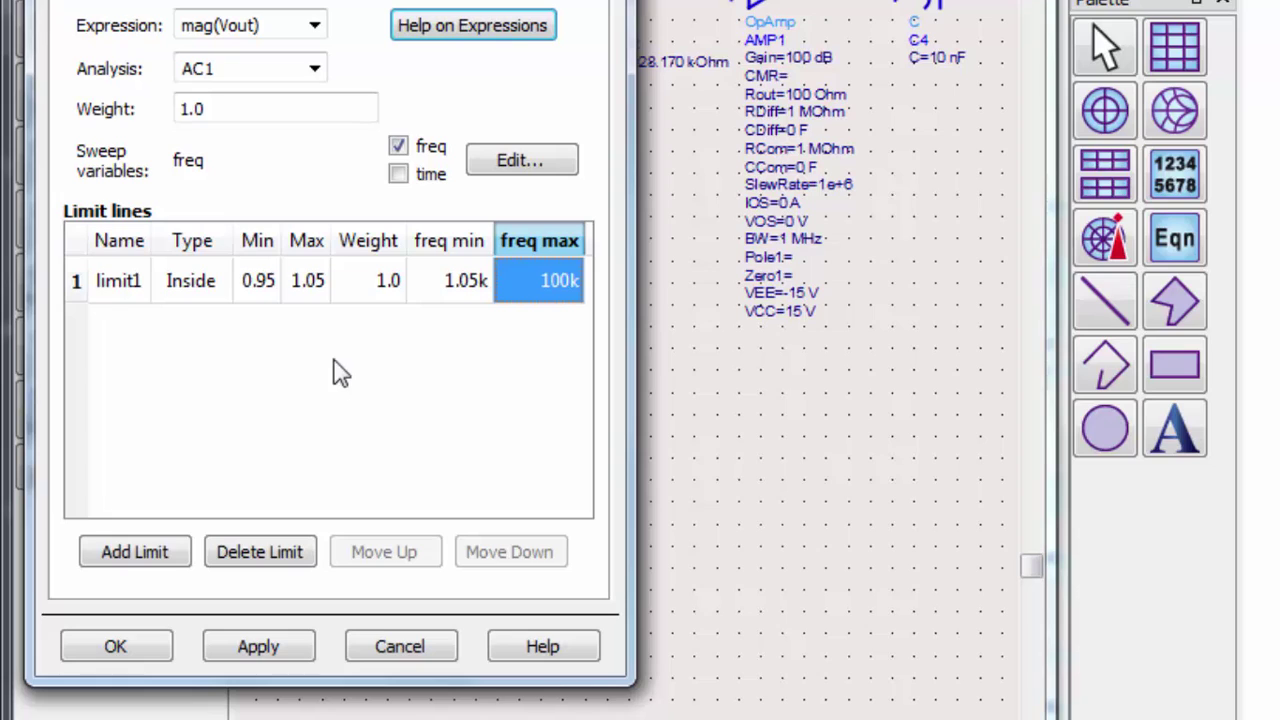
Add a second limit line of type Inside to the goal.
click(160, 555)
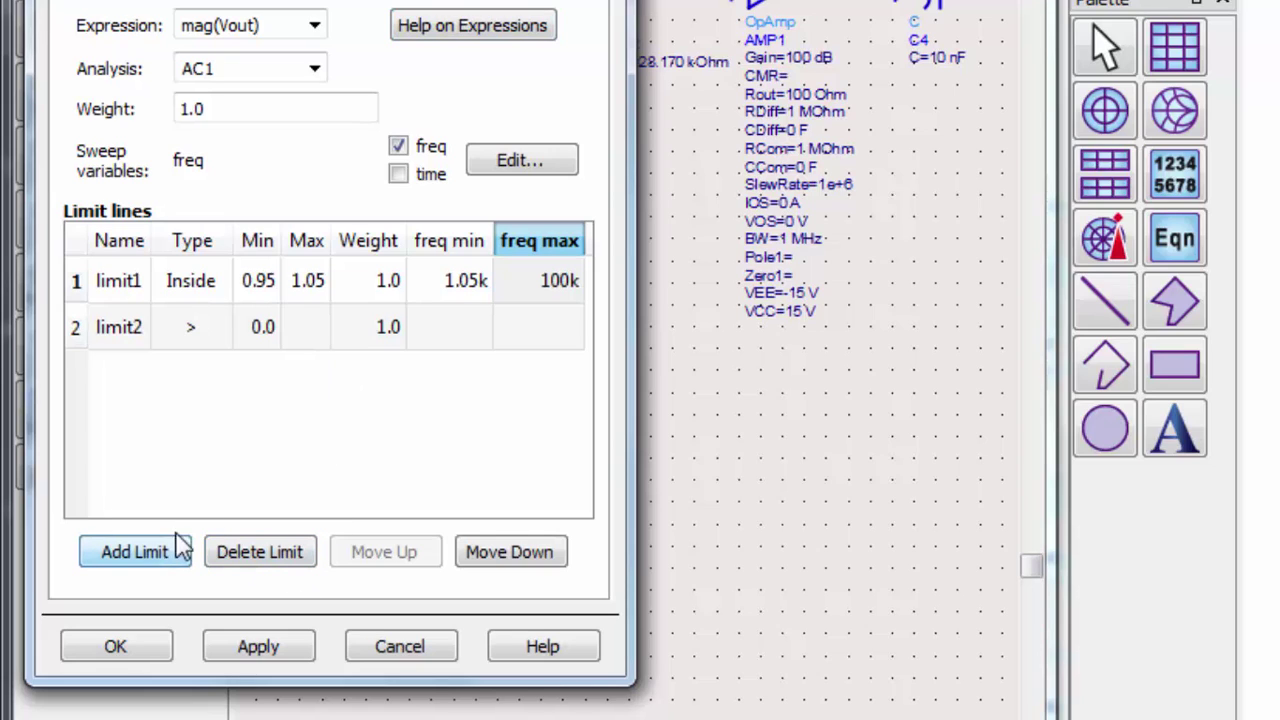
click(197, 335)
click(198, 337)
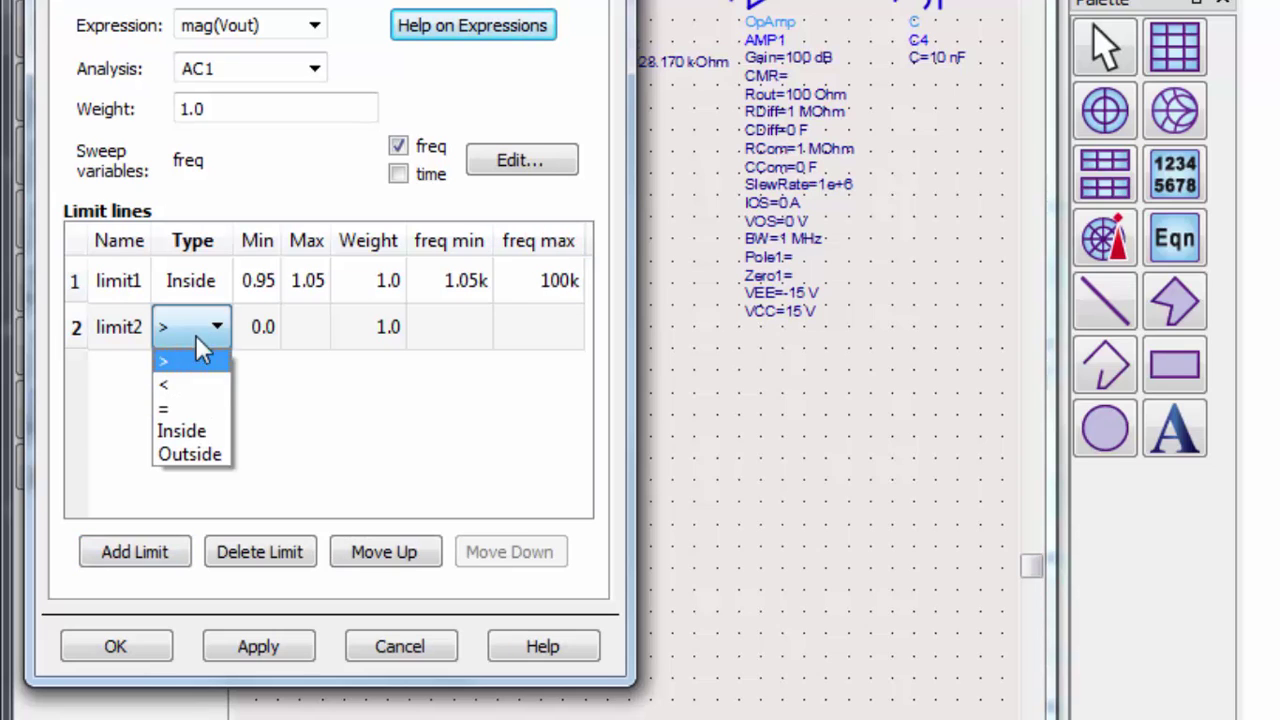
click(200, 430)
Set the second limit to 0.4–0.6 at 1k frequency and close the goal settings.
click(257, 332)
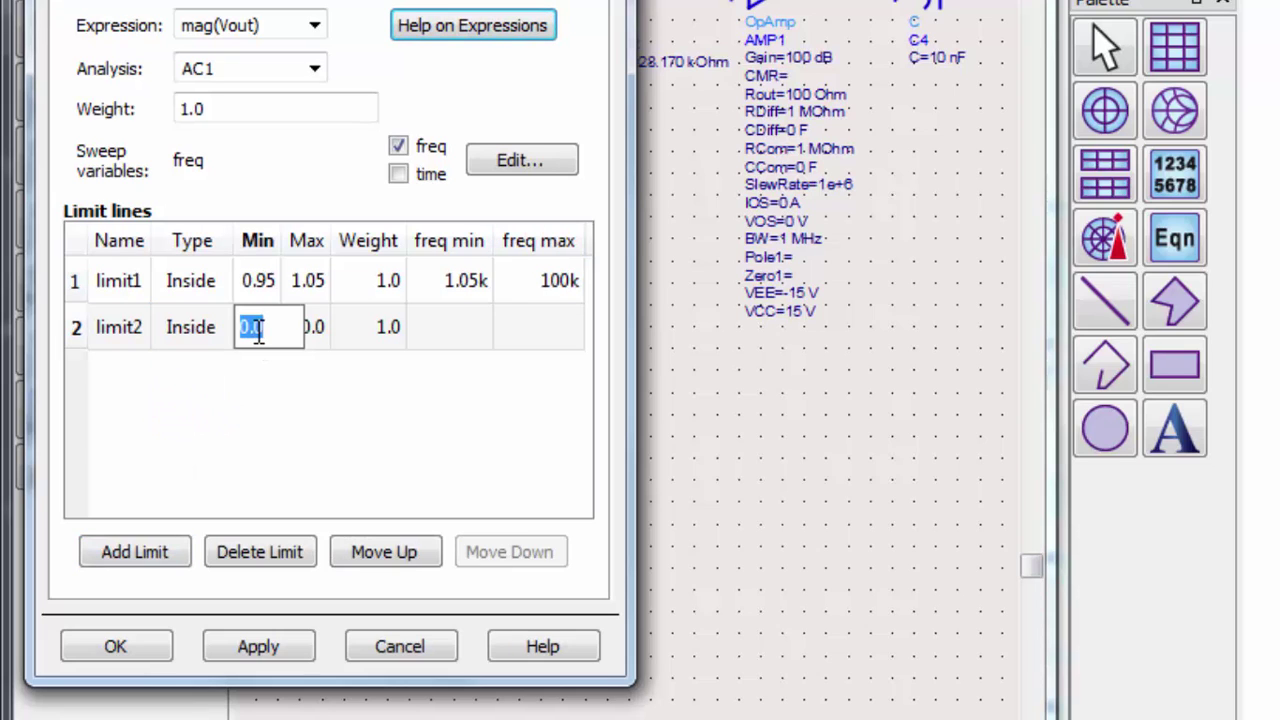
text(0.4)
key(Return)
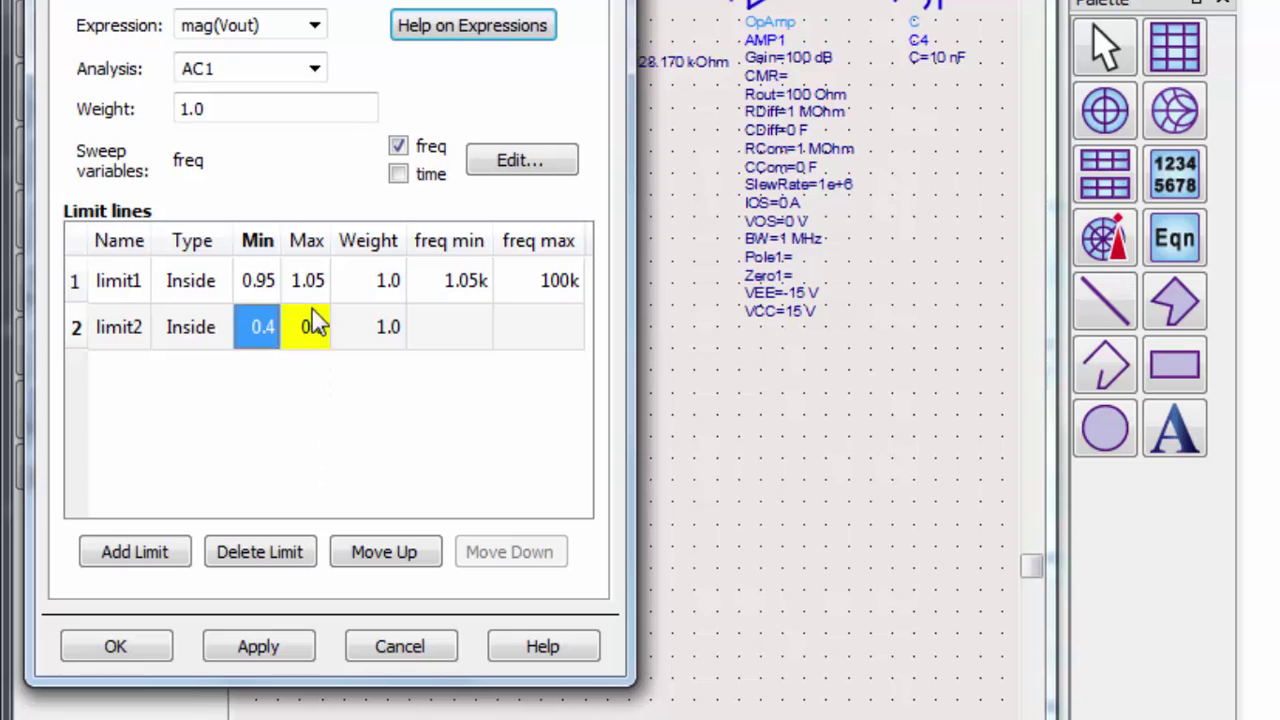
click(317, 330)
text(0.6)
key(Return)
click(470, 333)
click(546, 338)
text(1k)
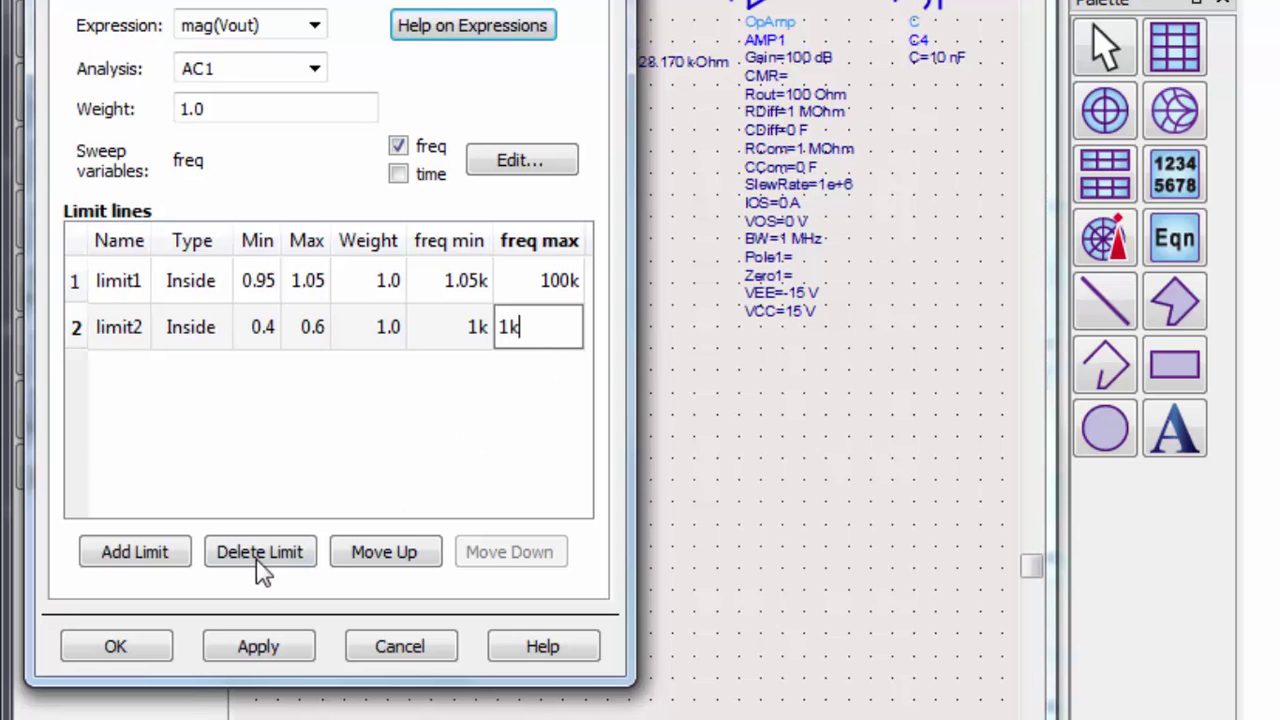
click(164, 645)
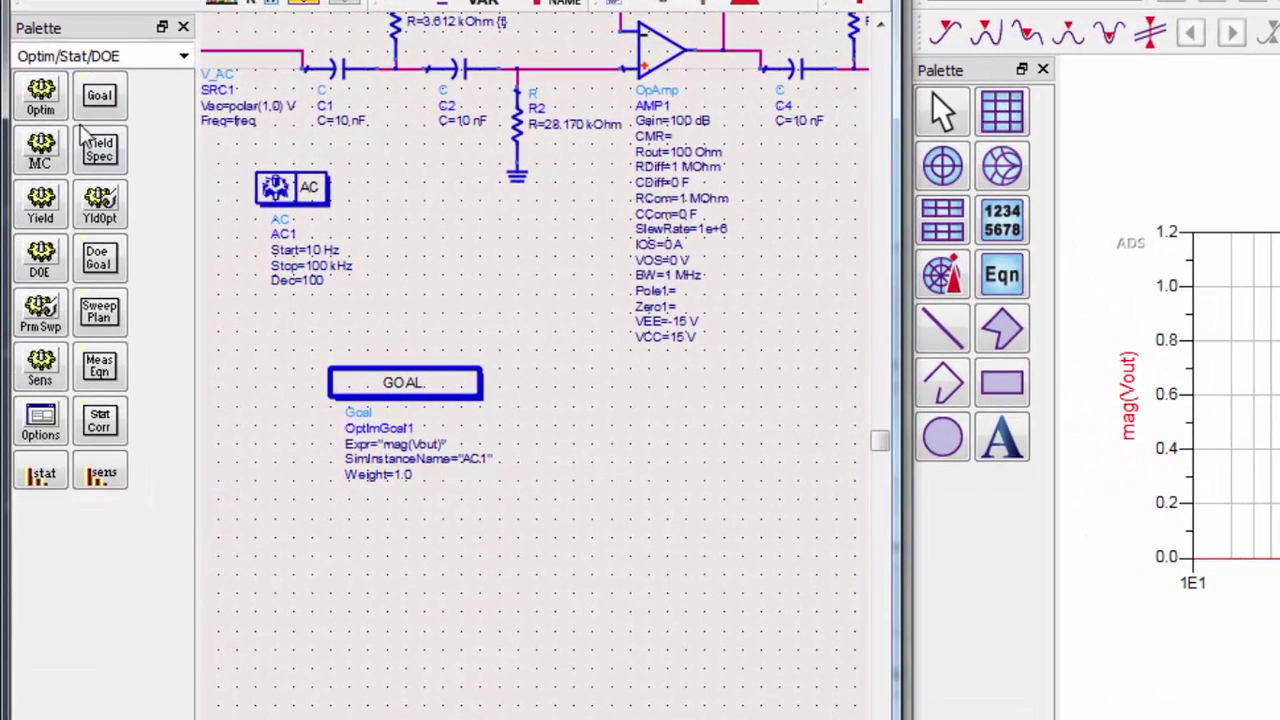
Place the Optim1 controller below the goal and open its settings.
click(40, 95)
click(558, 392)
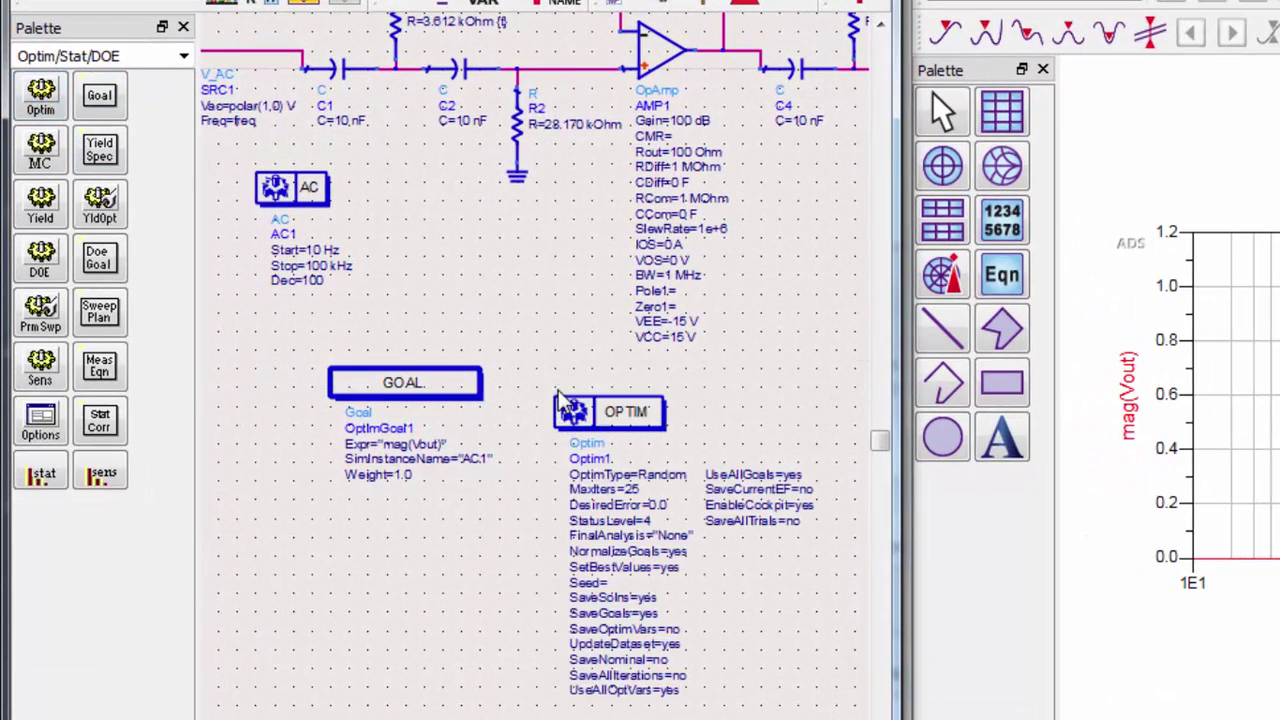
double_click(575, 408)
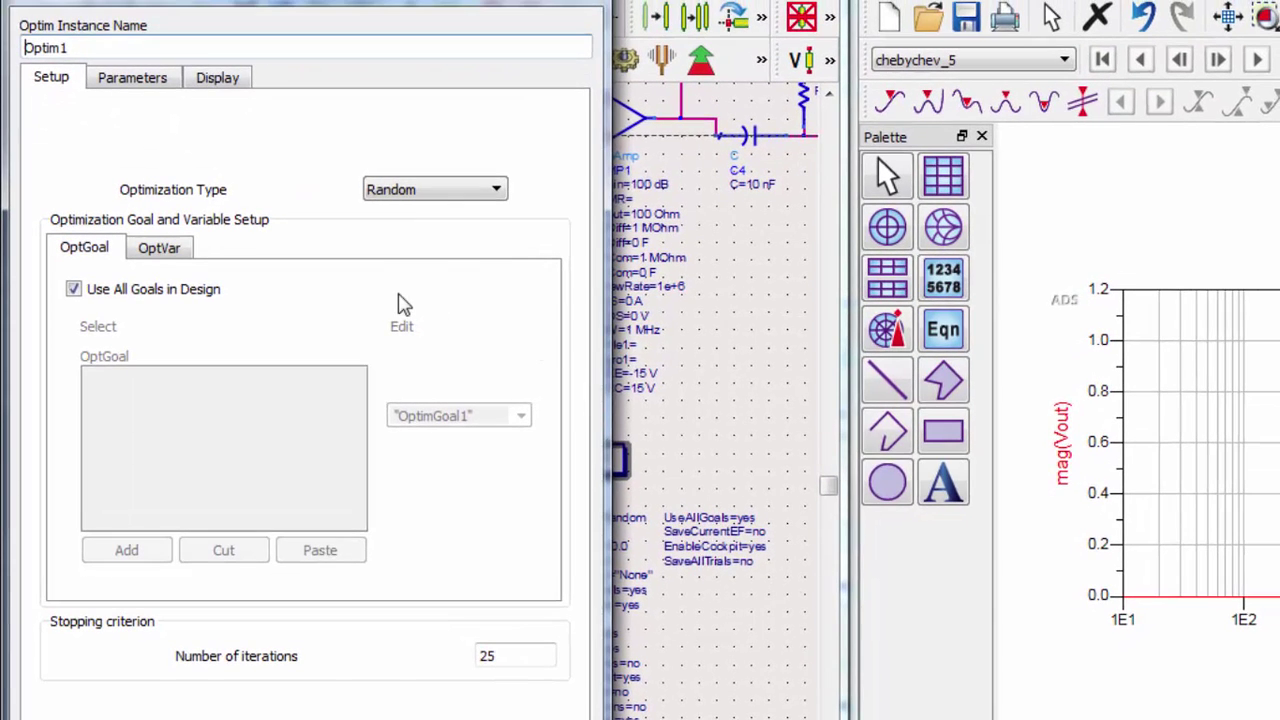
Change Optim1 from Random to Gradient and its iterations from 25 to 50.
click(443, 192)
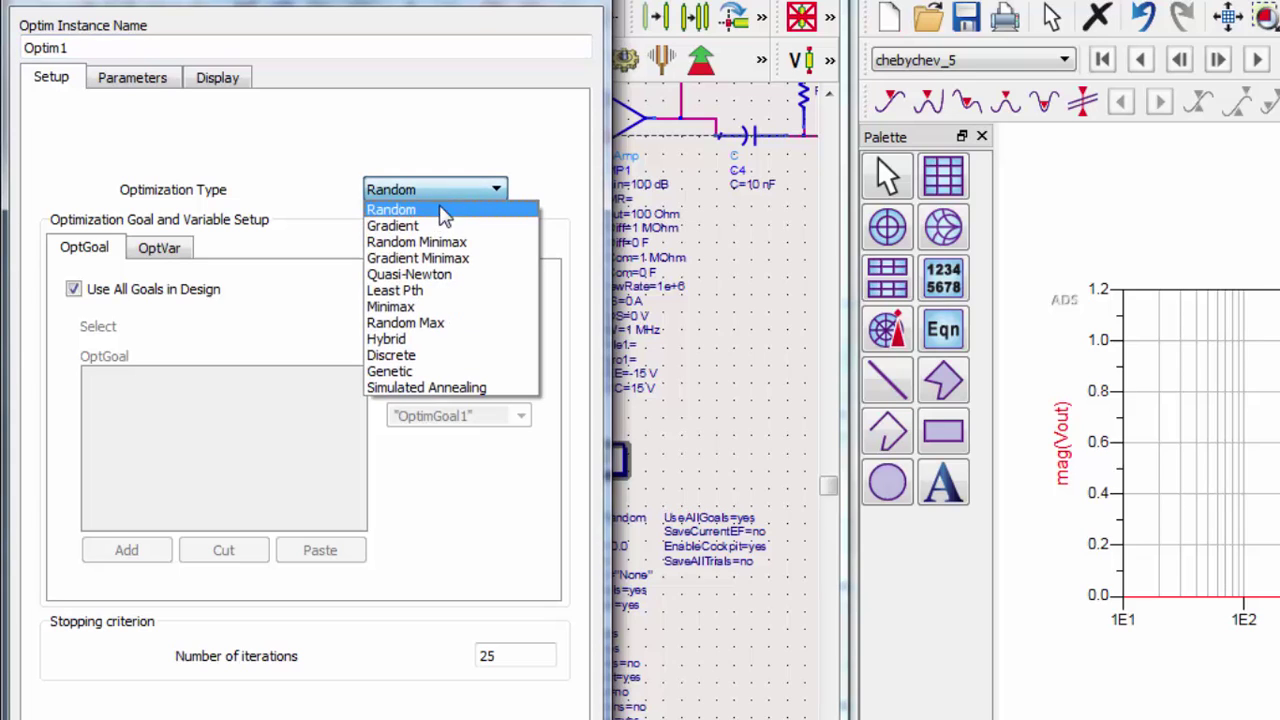
click(395, 226)
drag(504, 656, 452, 666)
text(0)
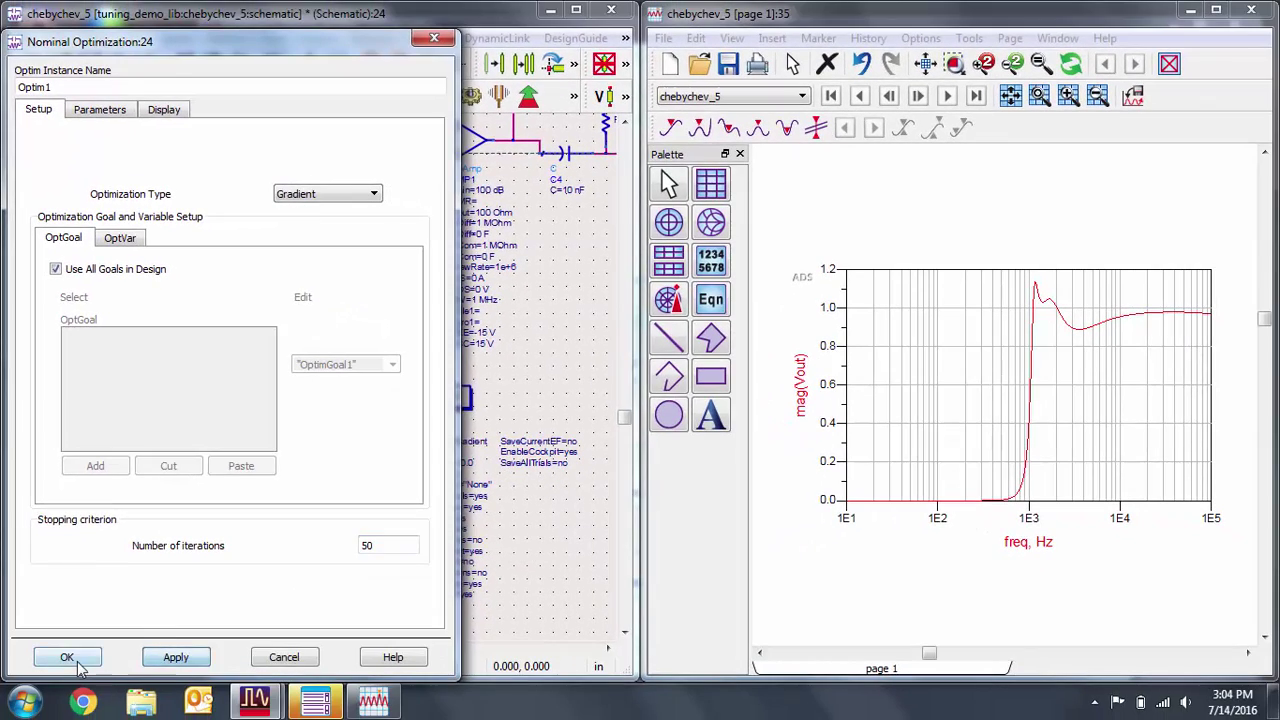
click(68, 657)
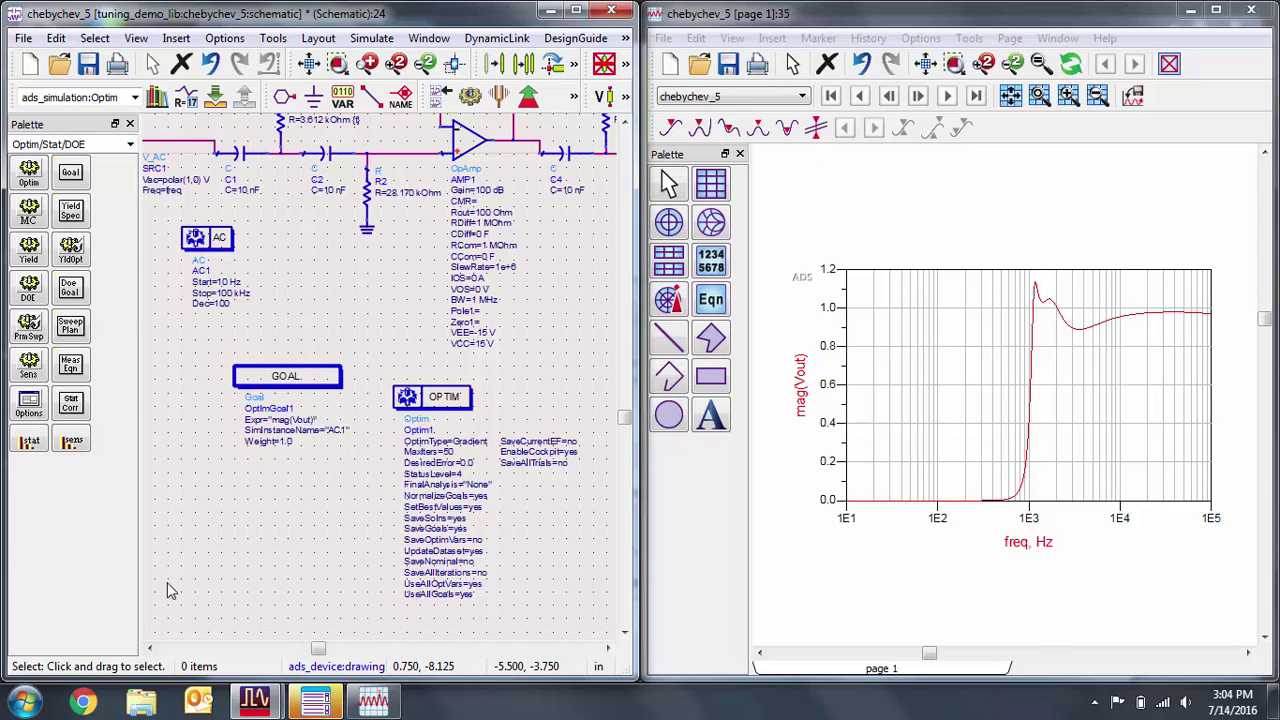
Zoom into the filter's input section around R1, R2 and the input capacitors.
scroll(170, 590, up, 2)
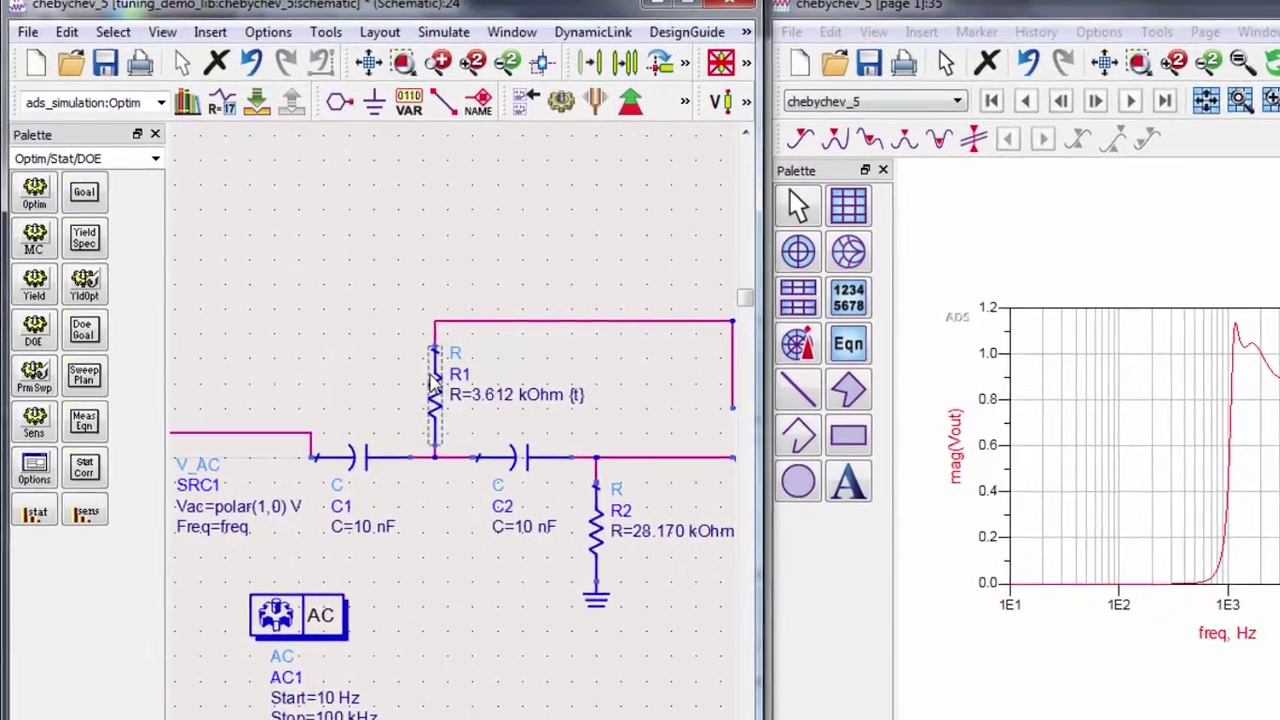
double_click(366, 335)
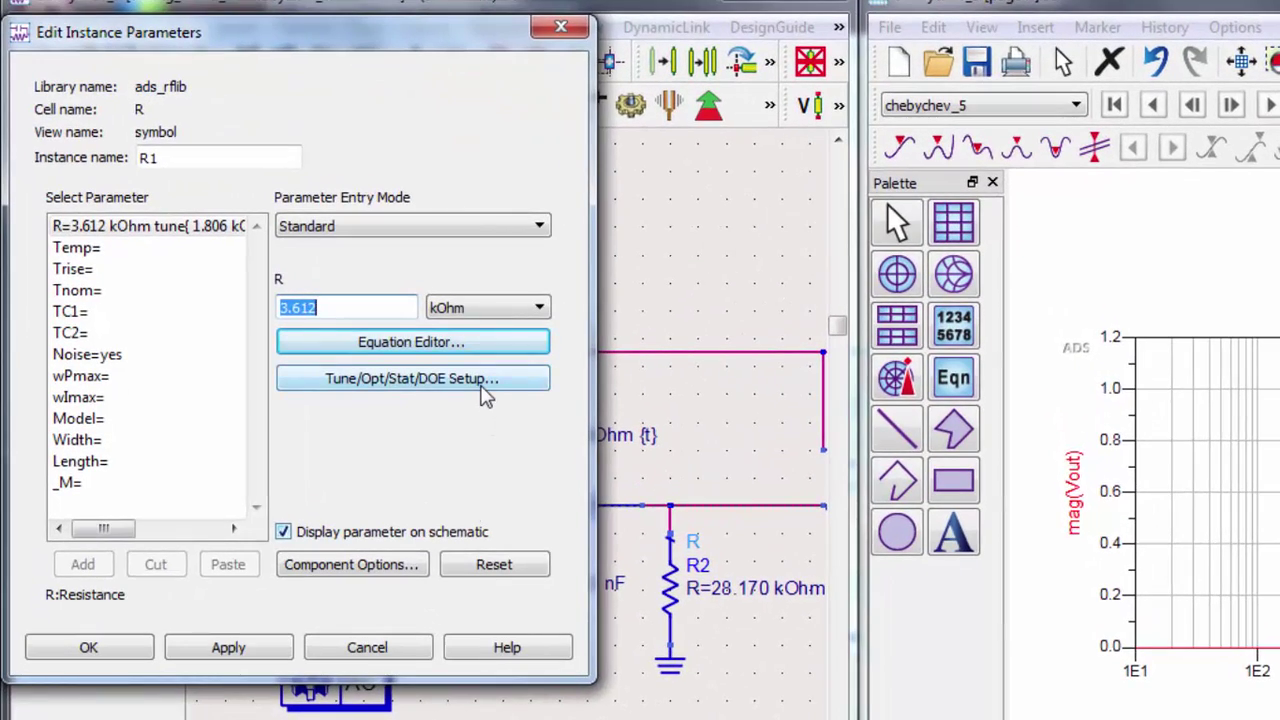
click(484, 394)
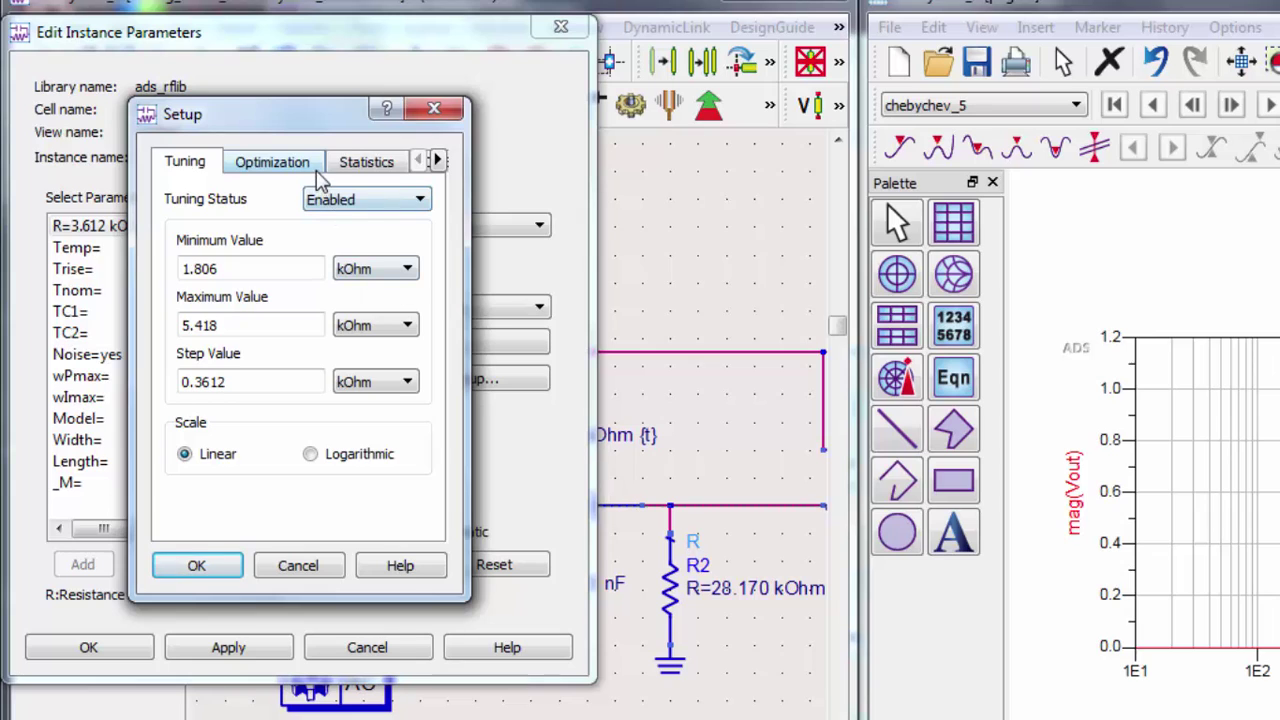
click(316, 163)
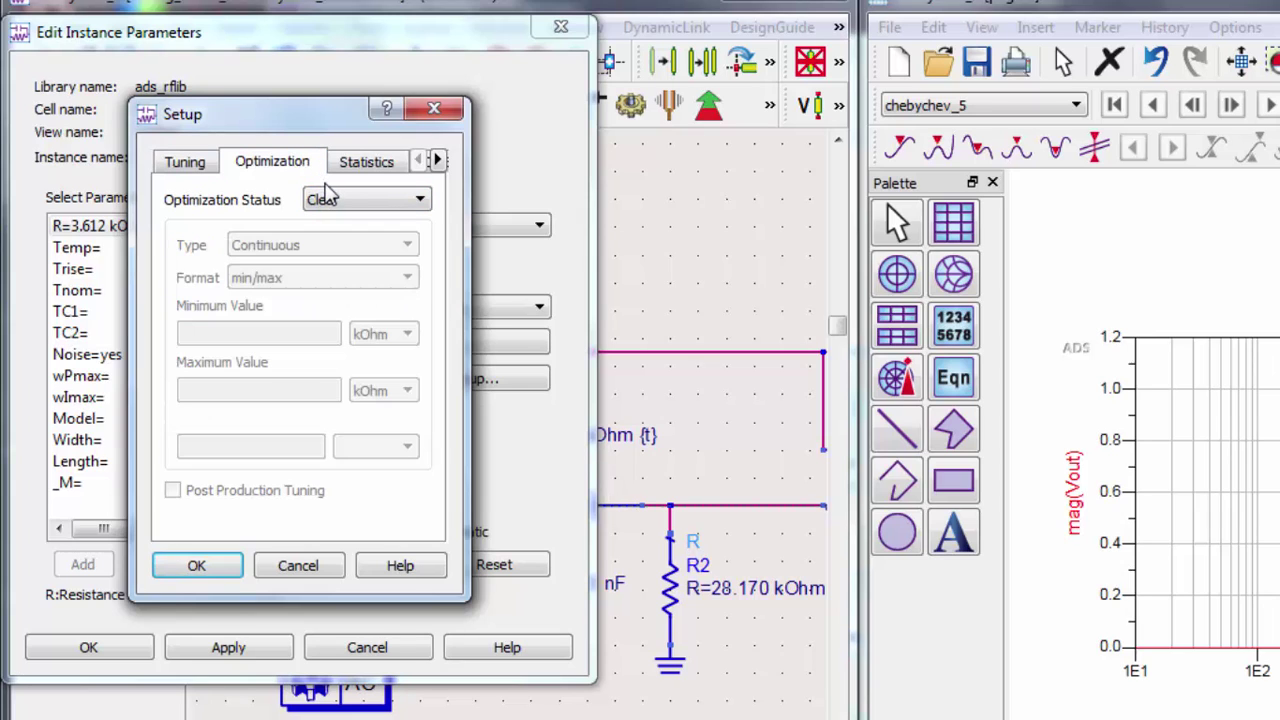
click(358, 202)
click(352, 230)
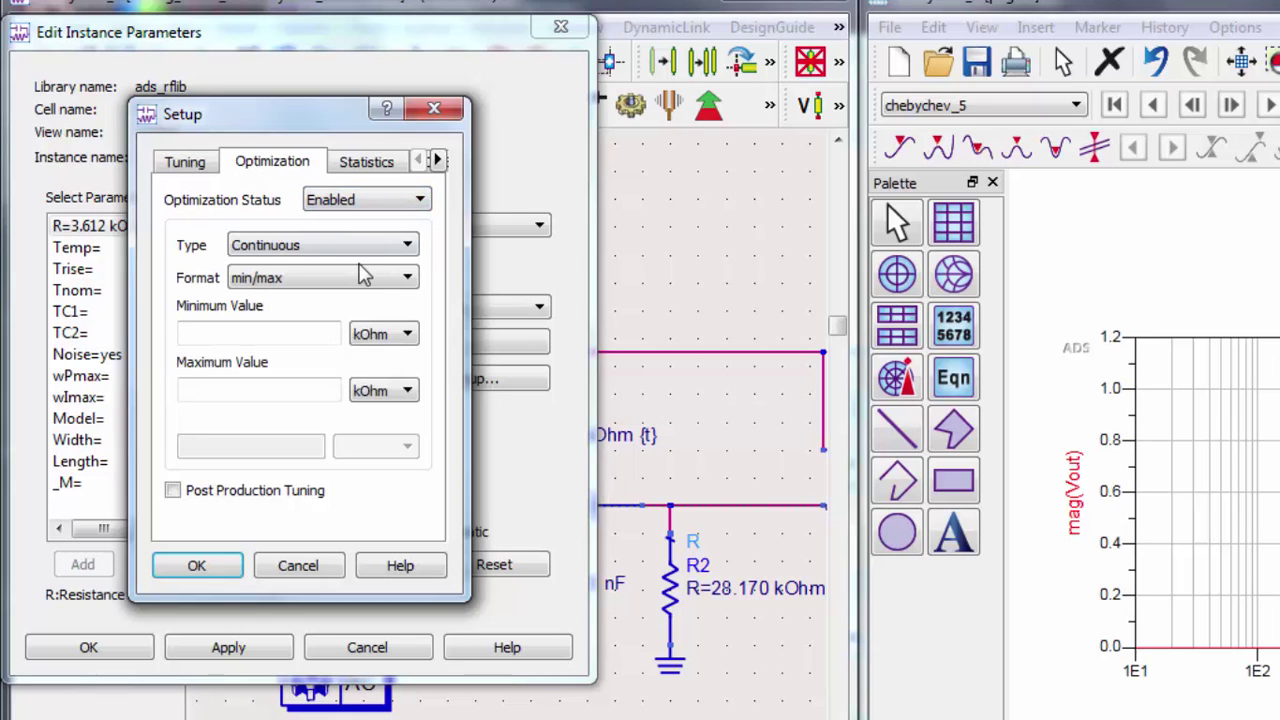
click(320, 562)
click(366, 645)
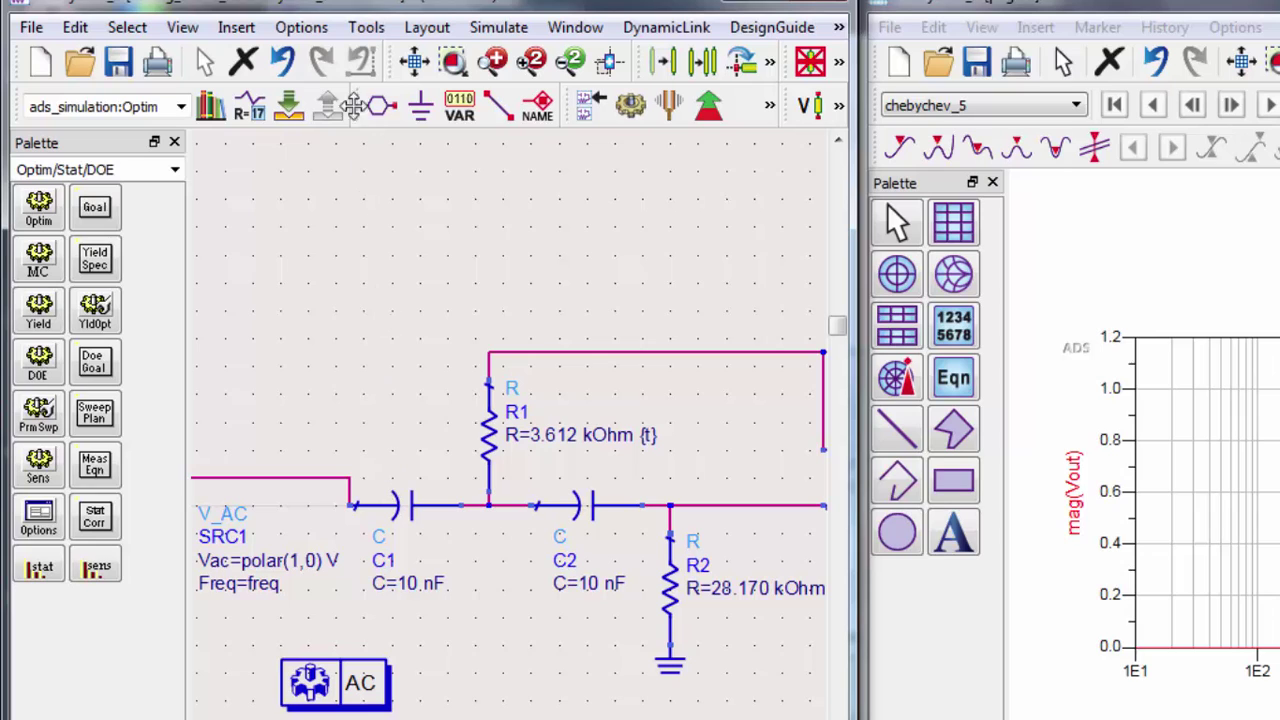
In Simulation Variables Setup, enable optimization for R5 and R1.
click(498, 27)
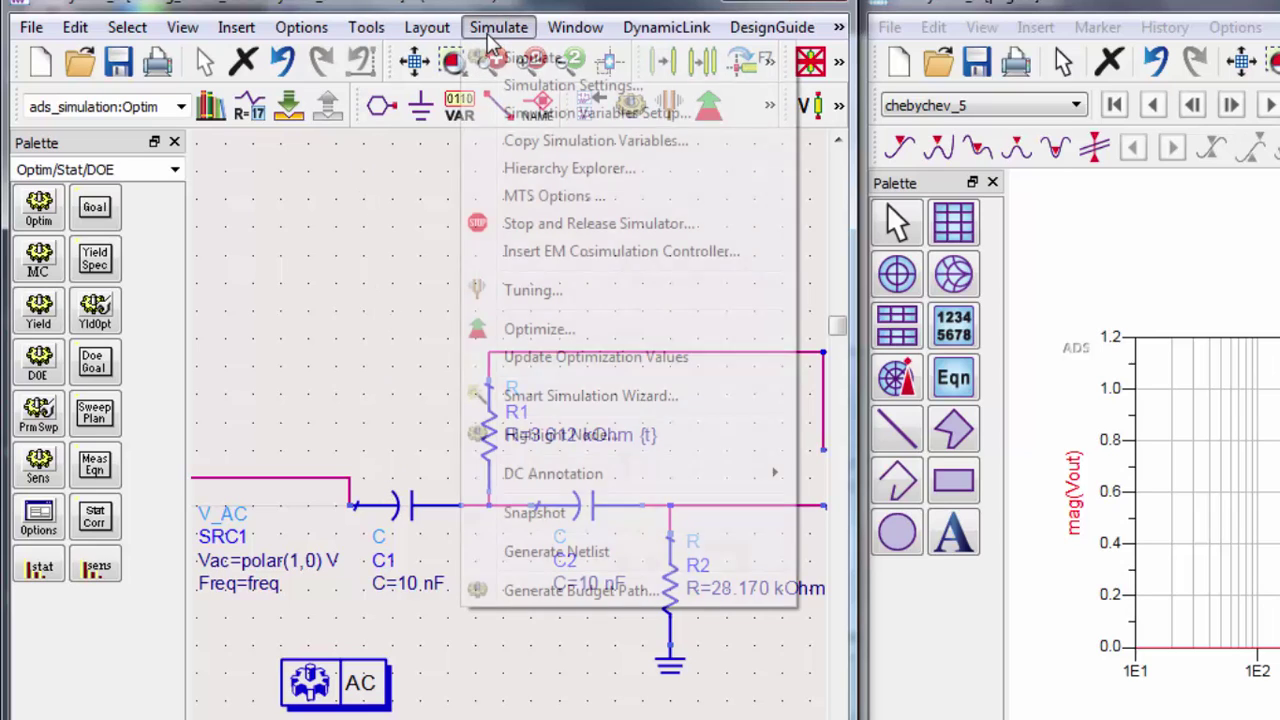
click(508, 110)
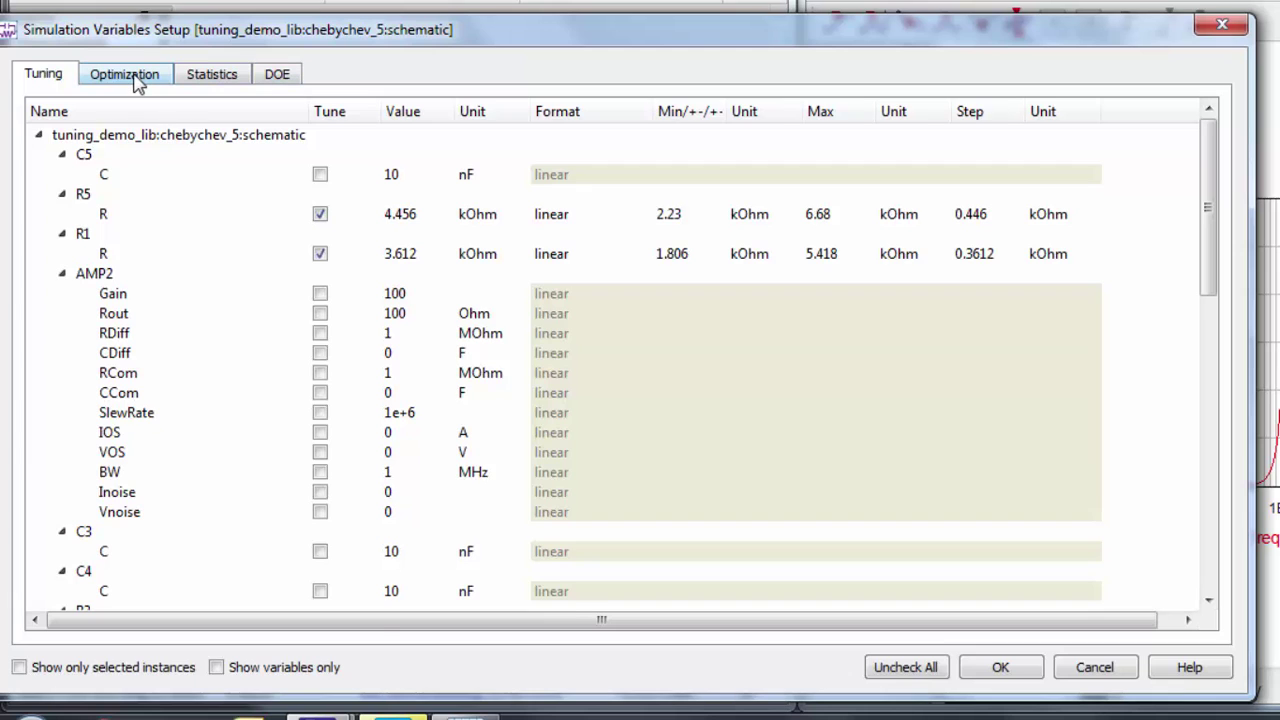
click(137, 84)
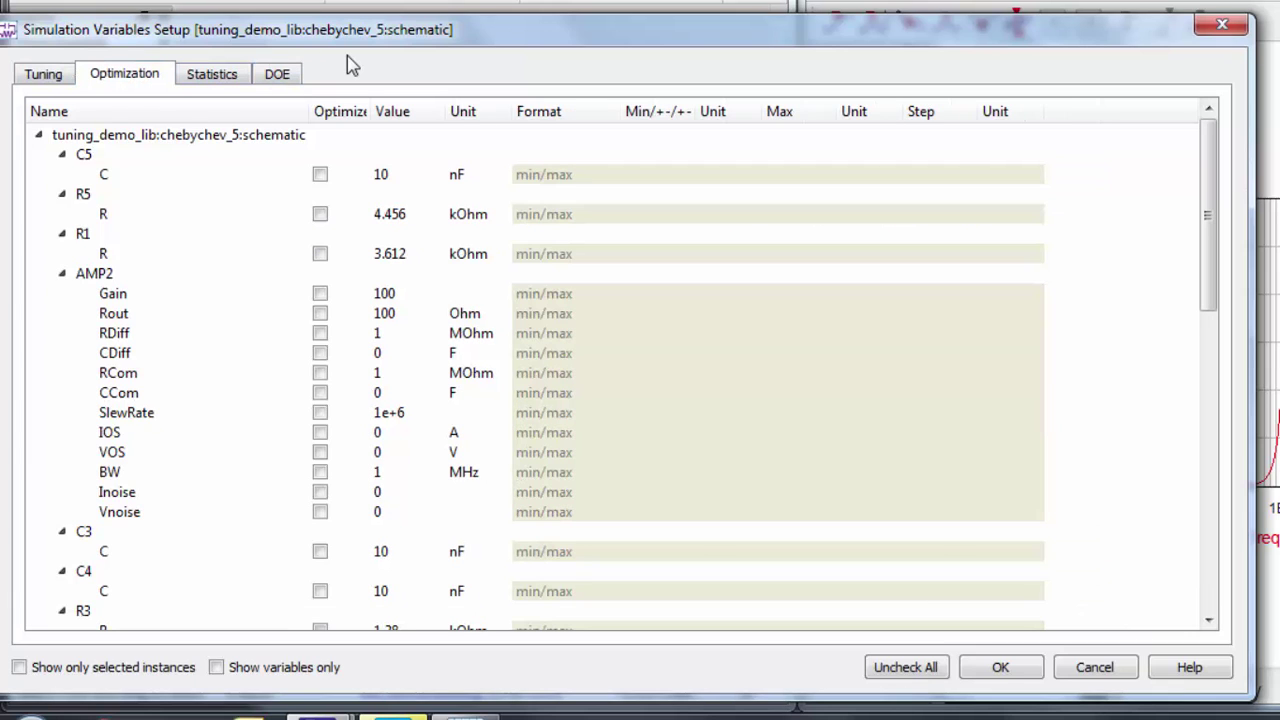
click(320, 214)
click(320, 254)
Enable optimization for R3, R2 and R4 with default ranges and confirm.
scroll(320, 320, down, 1)
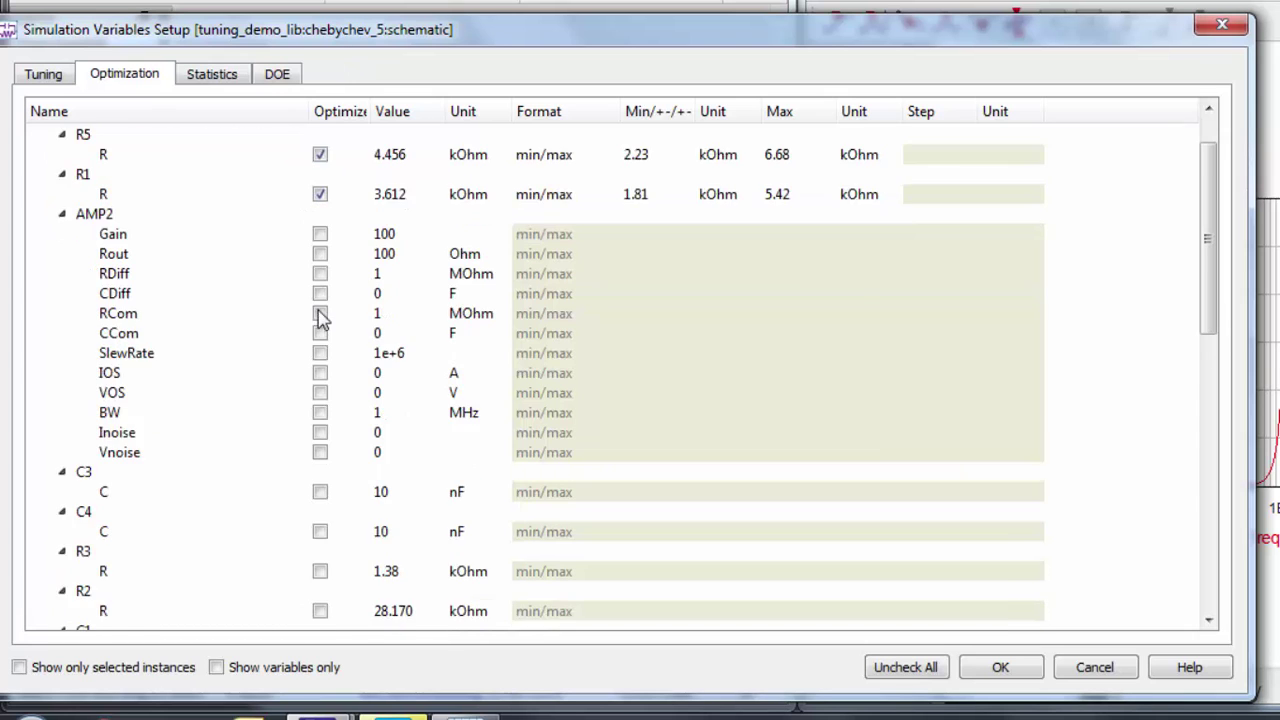
scroll(322, 400, down, 2)
click(321, 453)
scroll(323, 457, down, 1)
scroll(323, 455, down, 1)
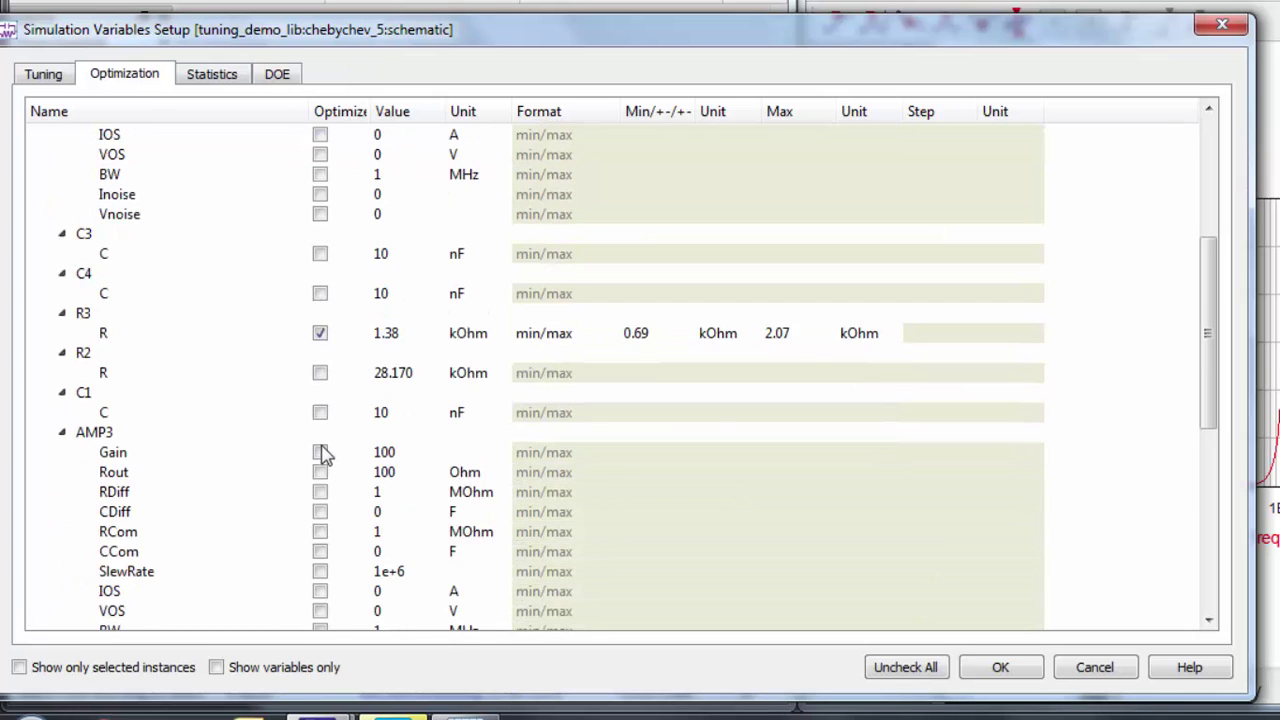
click(320, 373)
scroll(322, 380, down, 1)
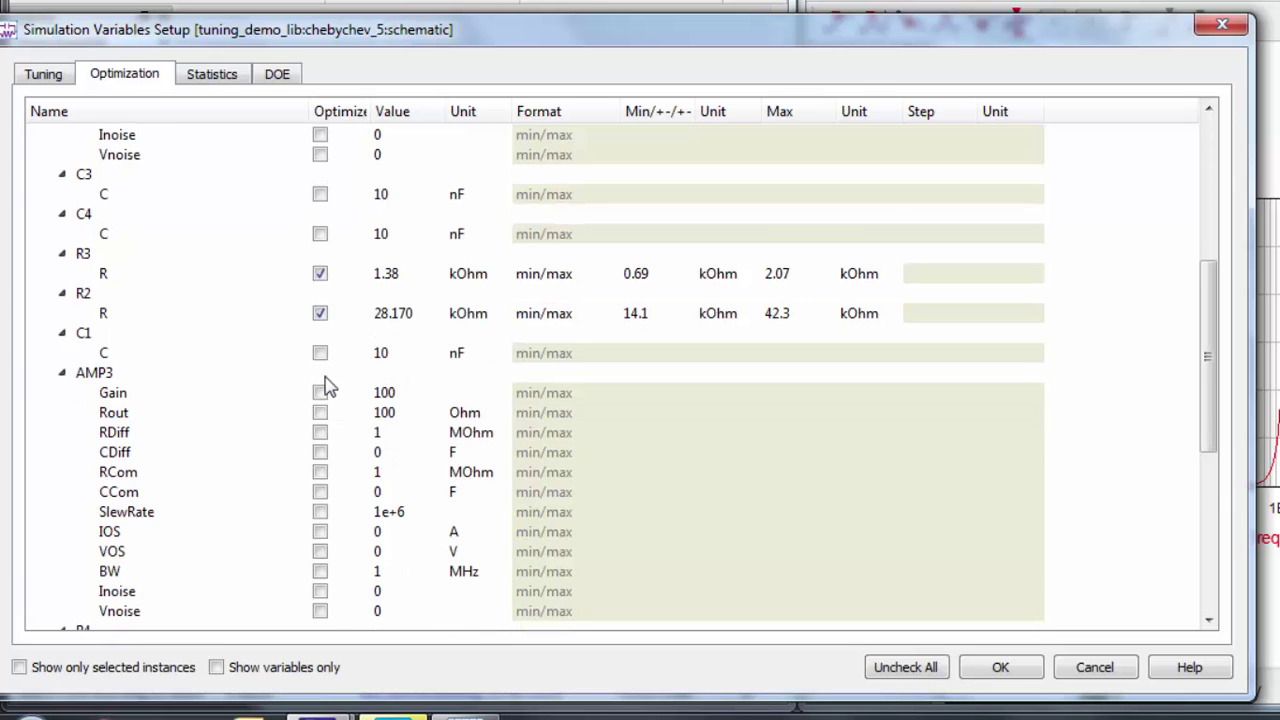
scroll(322, 410, down, 2)
click(320, 531)
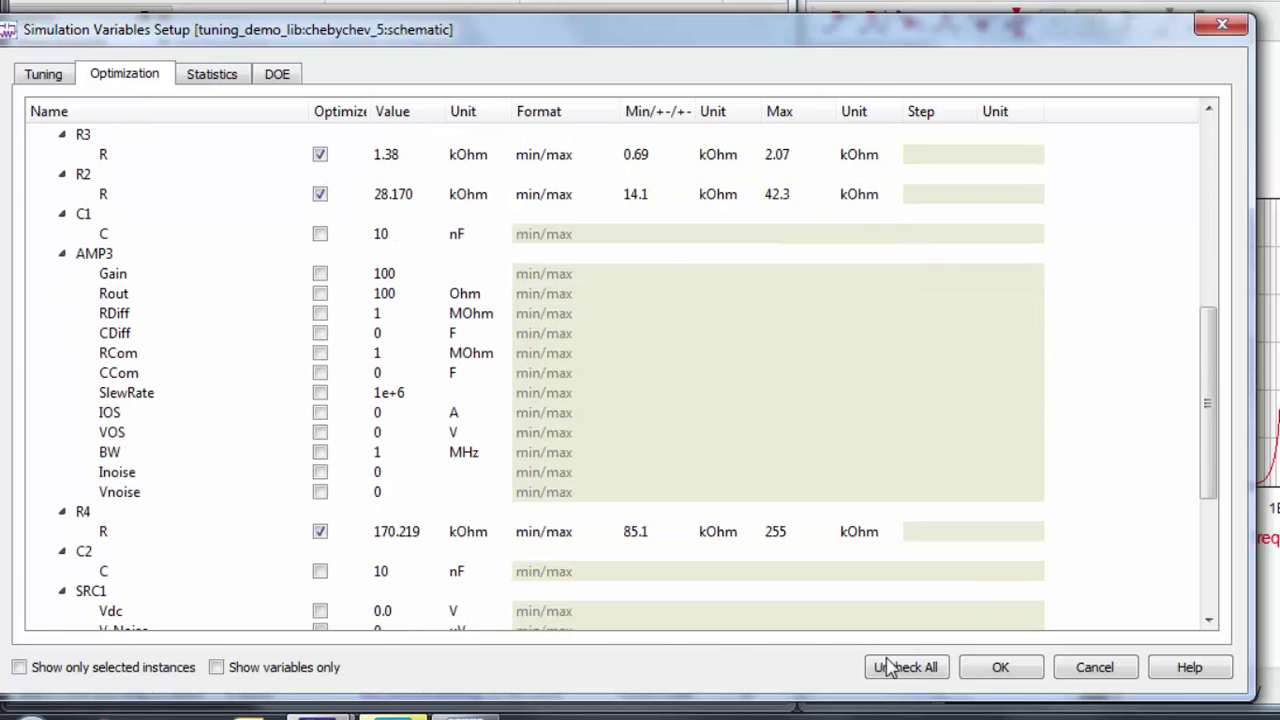
click(999, 670)
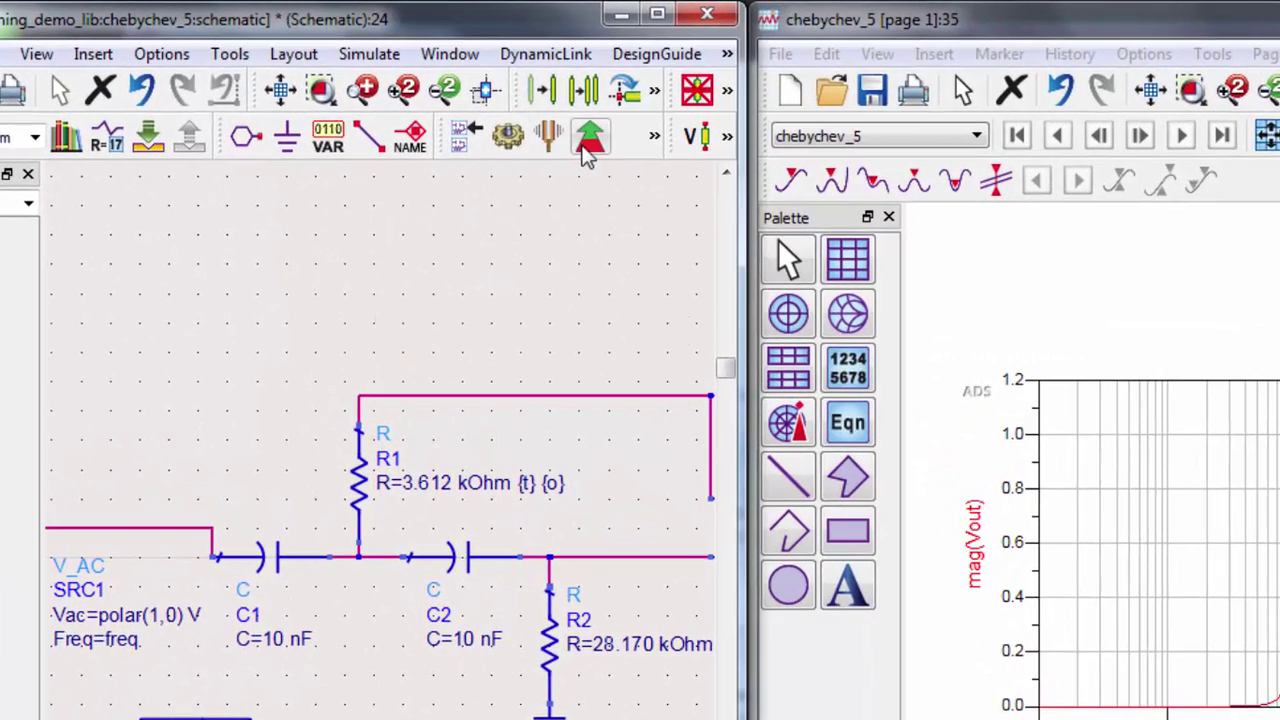
Run the Gradient optimization until it stops at iteration 29 with goals satisfied.
click(588, 145)
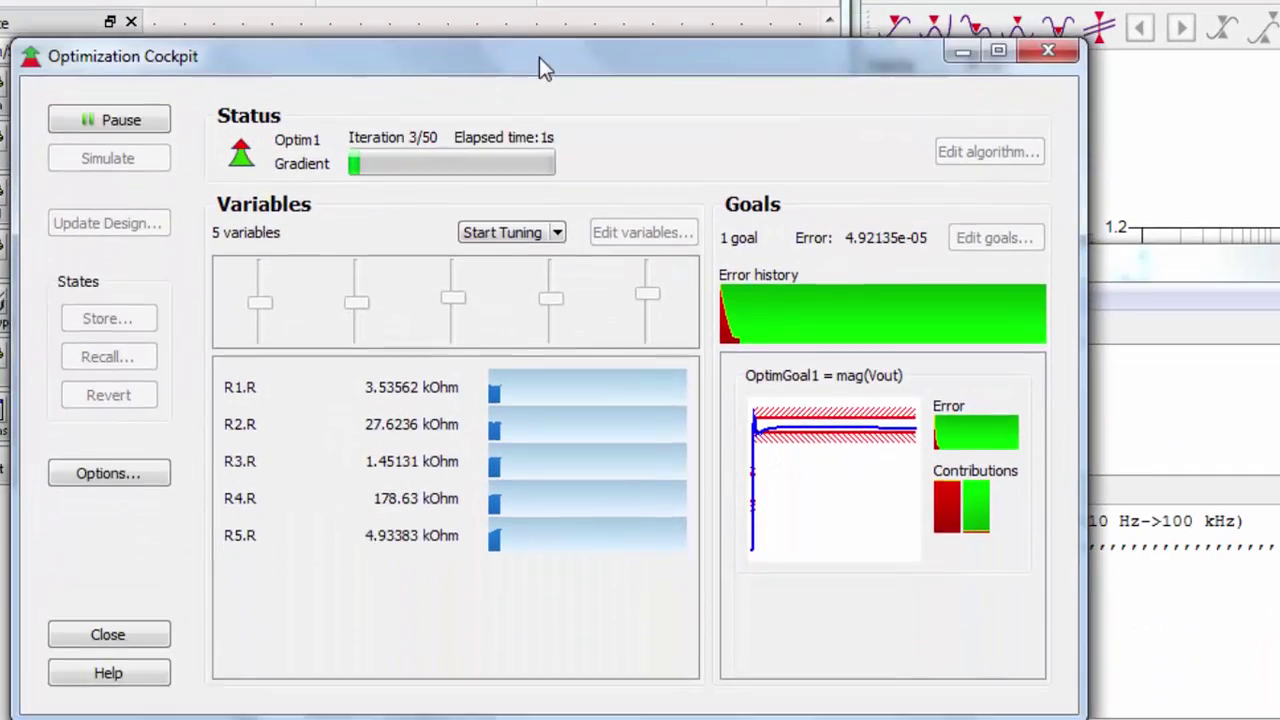
drag(539, 68, 570, 36)
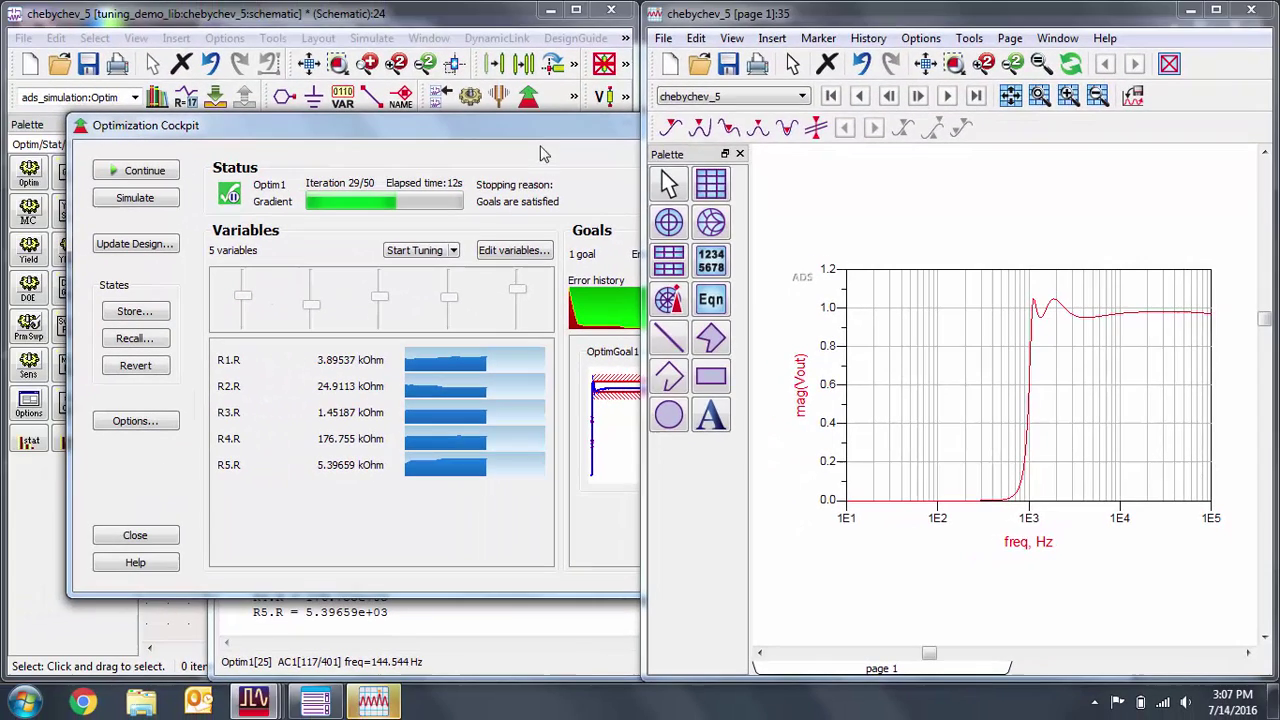
Update the design with optimized values (R1 3.895 kOhm, R2 24.91 kOhm) and maximize the mag(Vout) plot.
click(564, 128)
click(802, 122)
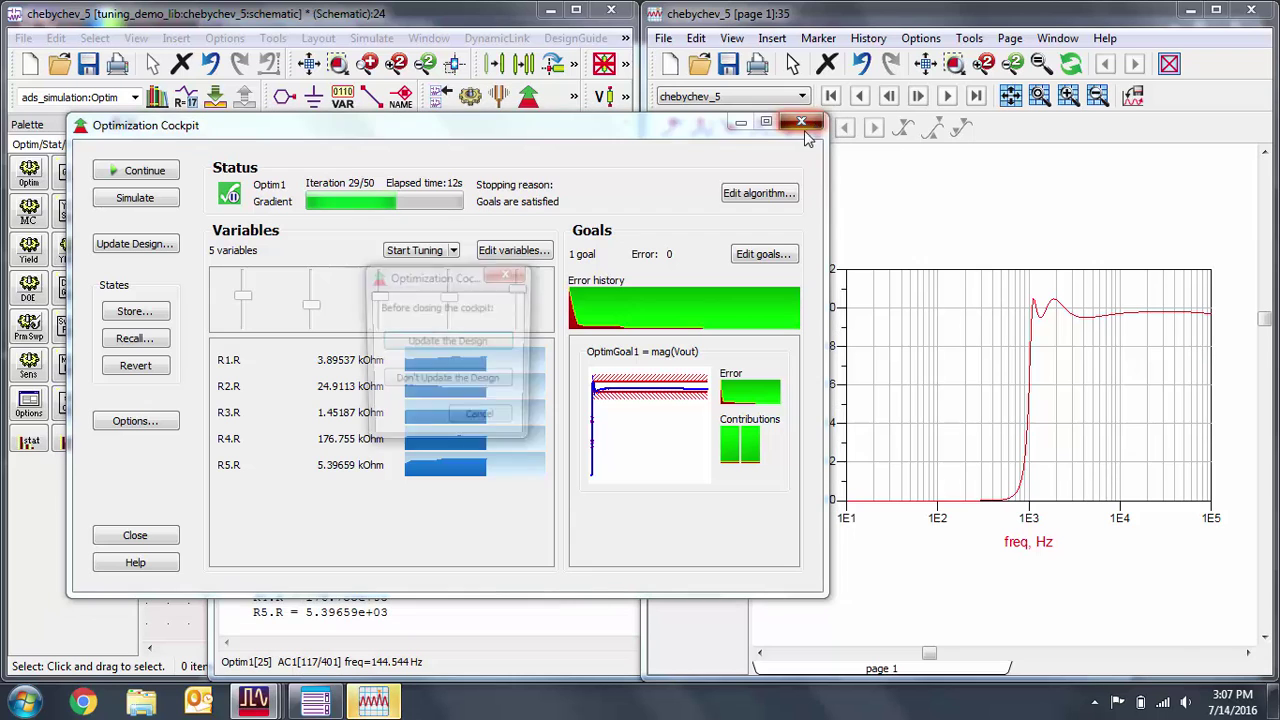
click(493, 342)
click(457, 405)
click(445, 22)
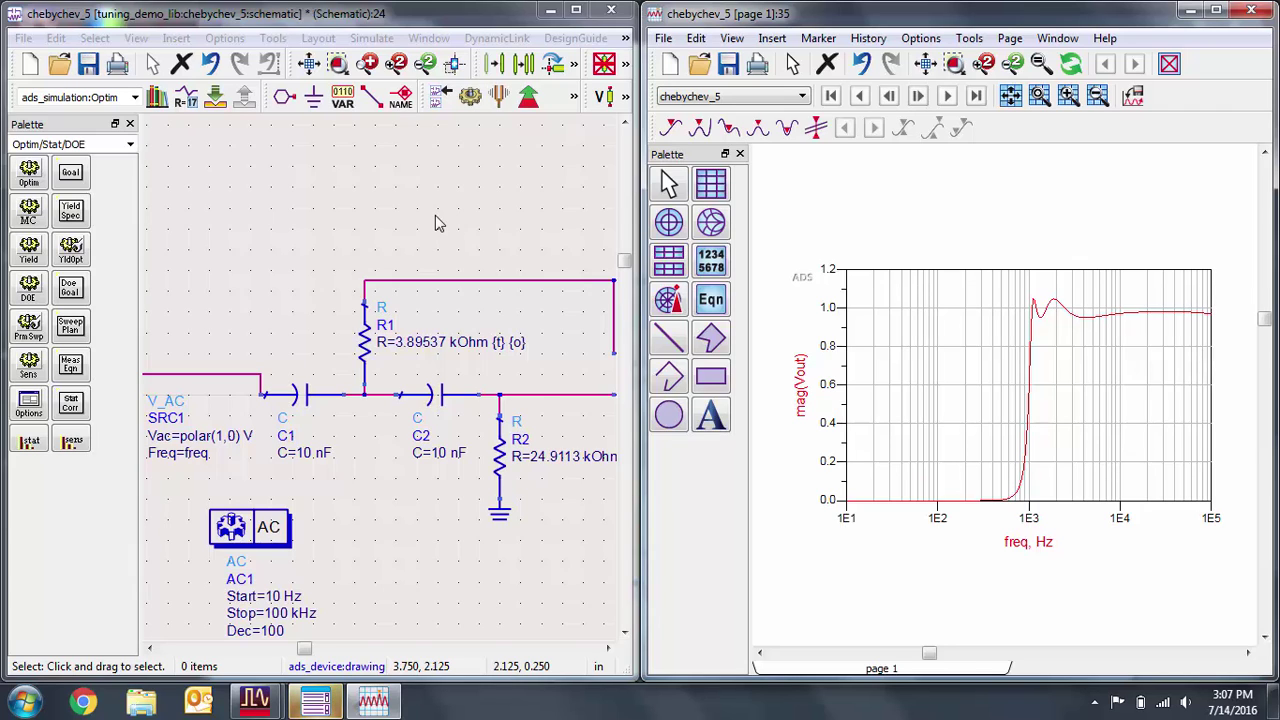
click(1213, 11)
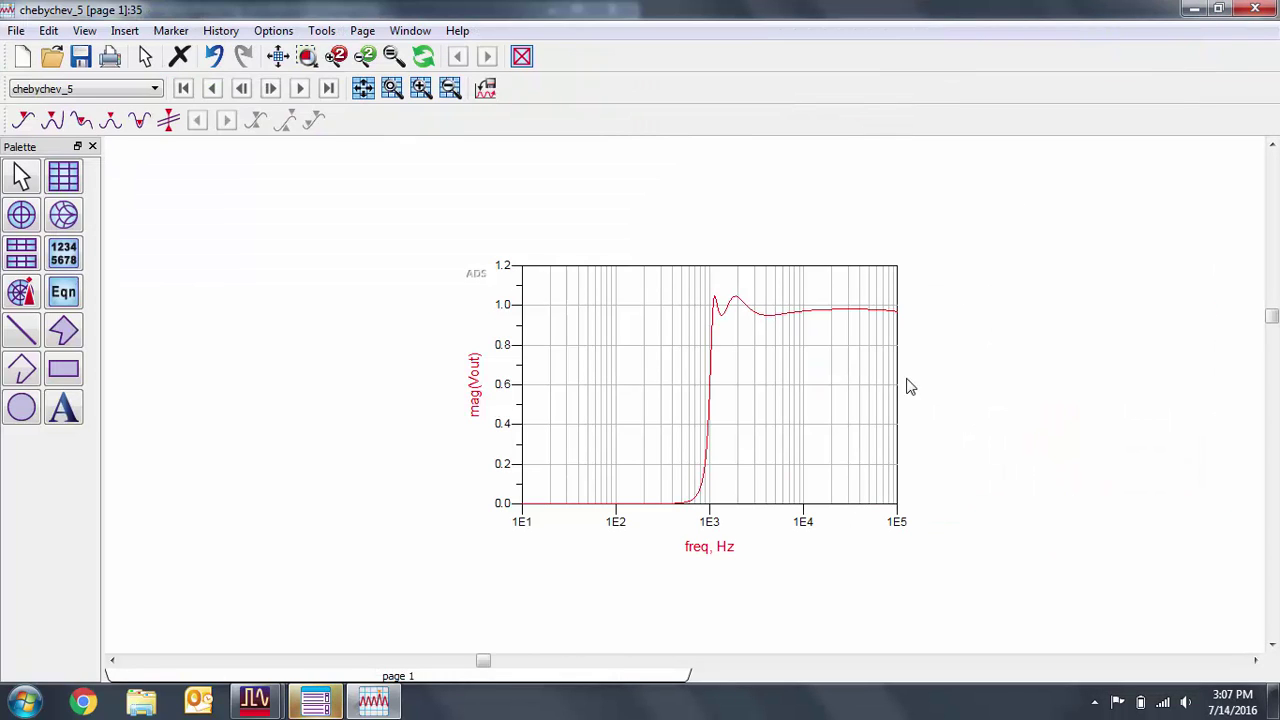